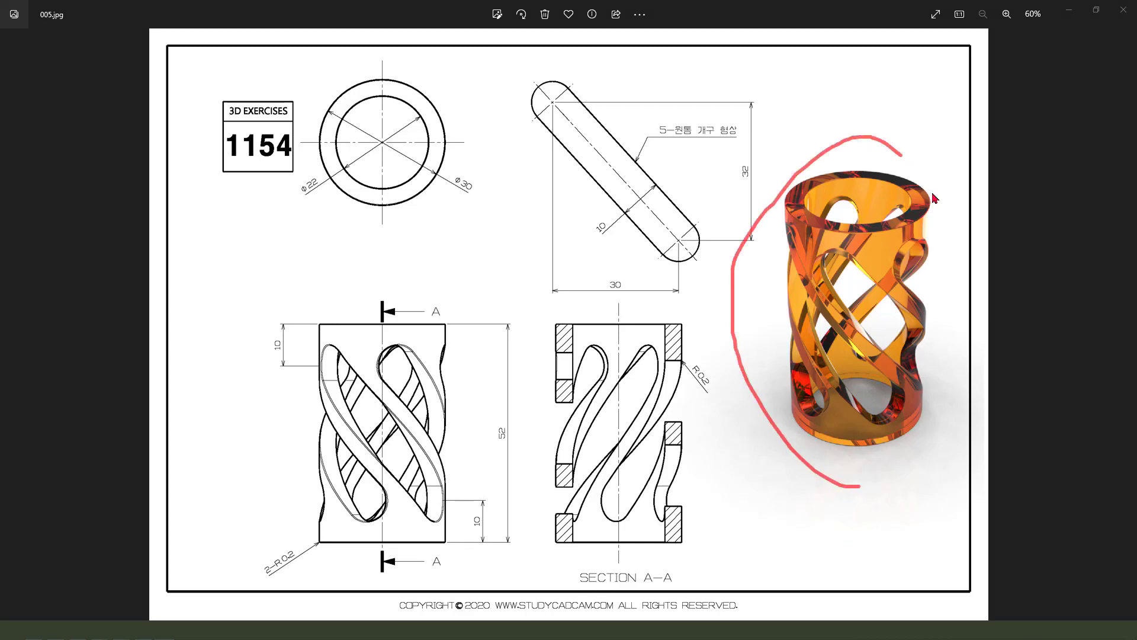
Look over the 005.jpg exercise drawing and switch to the 14.prt part in NX.
mouse_move(455, 248)
mouse_down()
mouse_move(565, 304)
mouse_move(504, 297)
mouse_up()
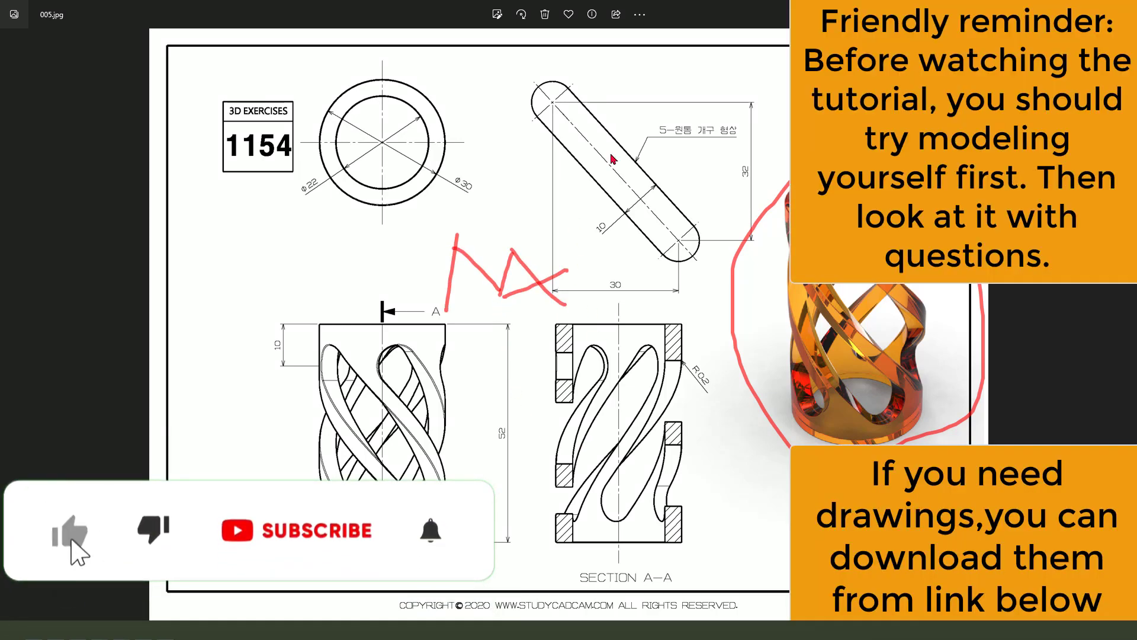
key(Escape)
drag(690, 13, 3, 2)
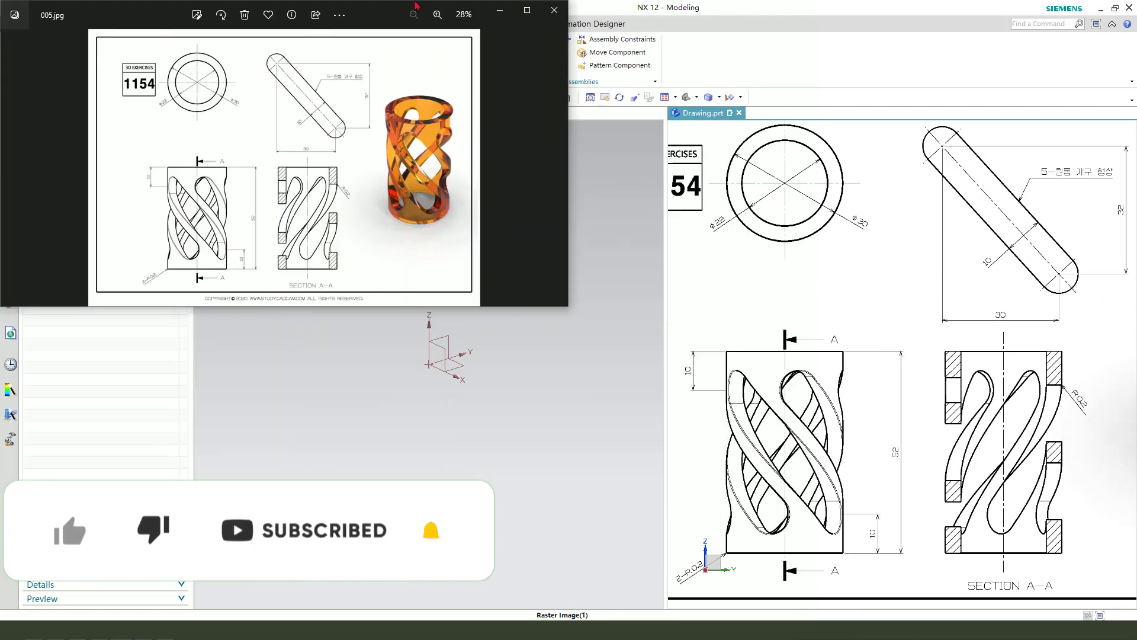
drag(404, 7, 406, 101)
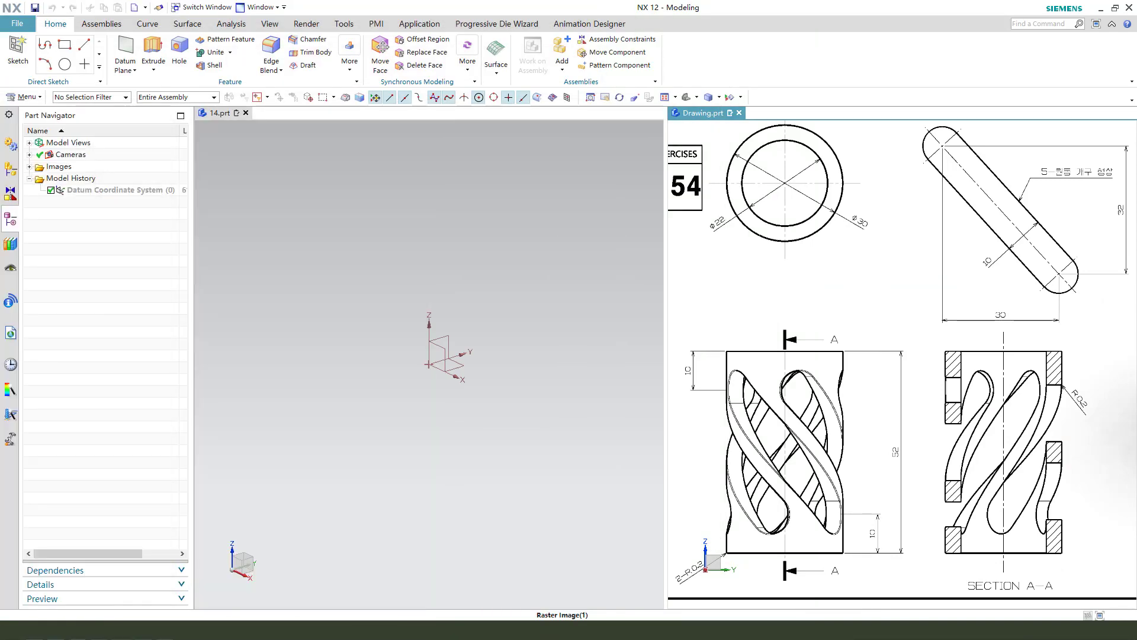
Start an Extrude and sketch two concentric circles at the origin of the XY plane, the inner one about 62 mm in diameter.
middle_drag(563, 379, 520, 409)
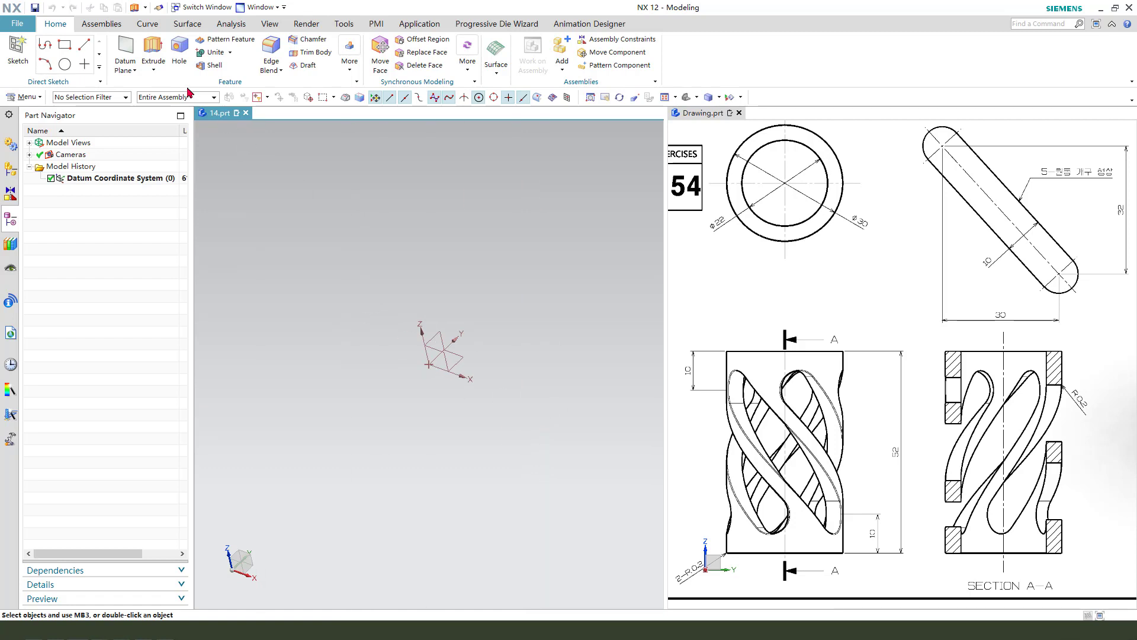
click(155, 60)
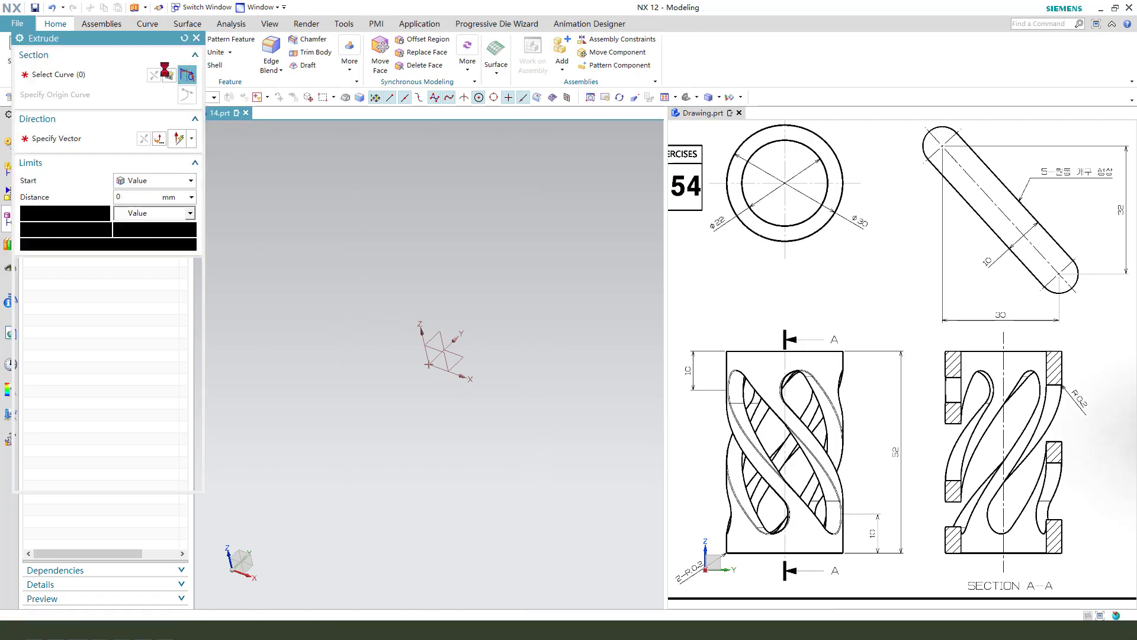
click(463, 356)
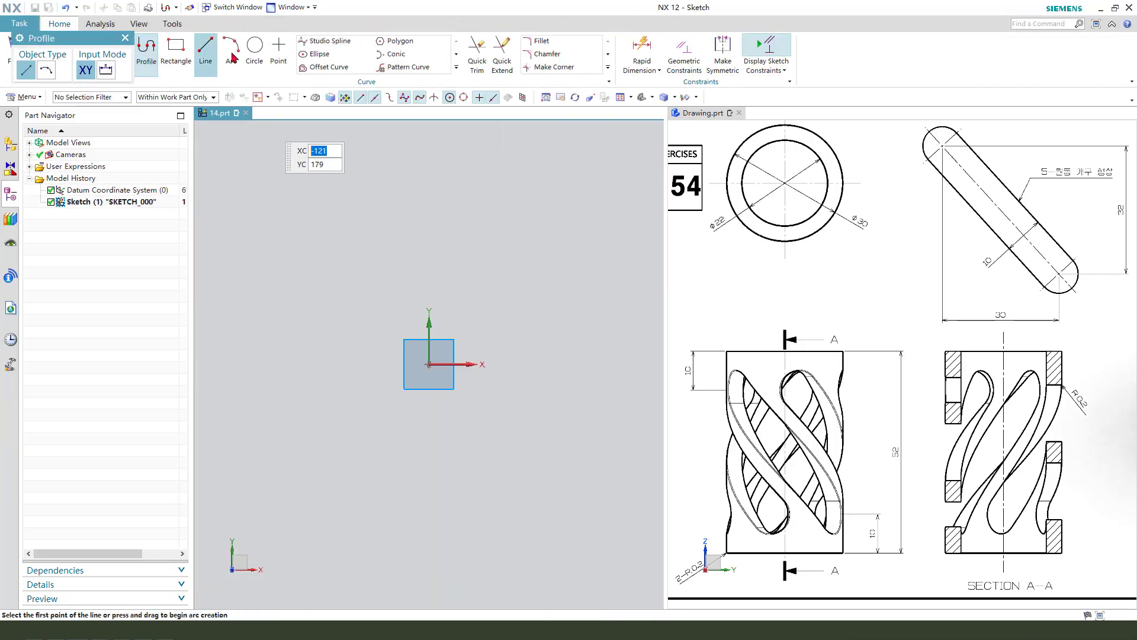
click(257, 50)
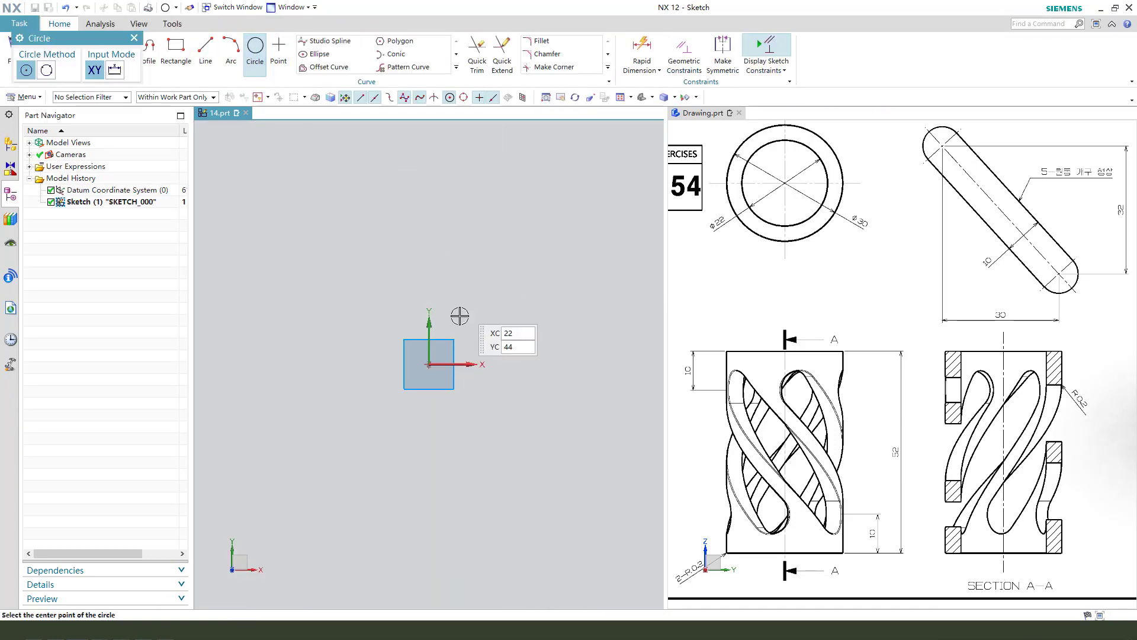
click(428, 363)
click(490, 315)
click(429, 364)
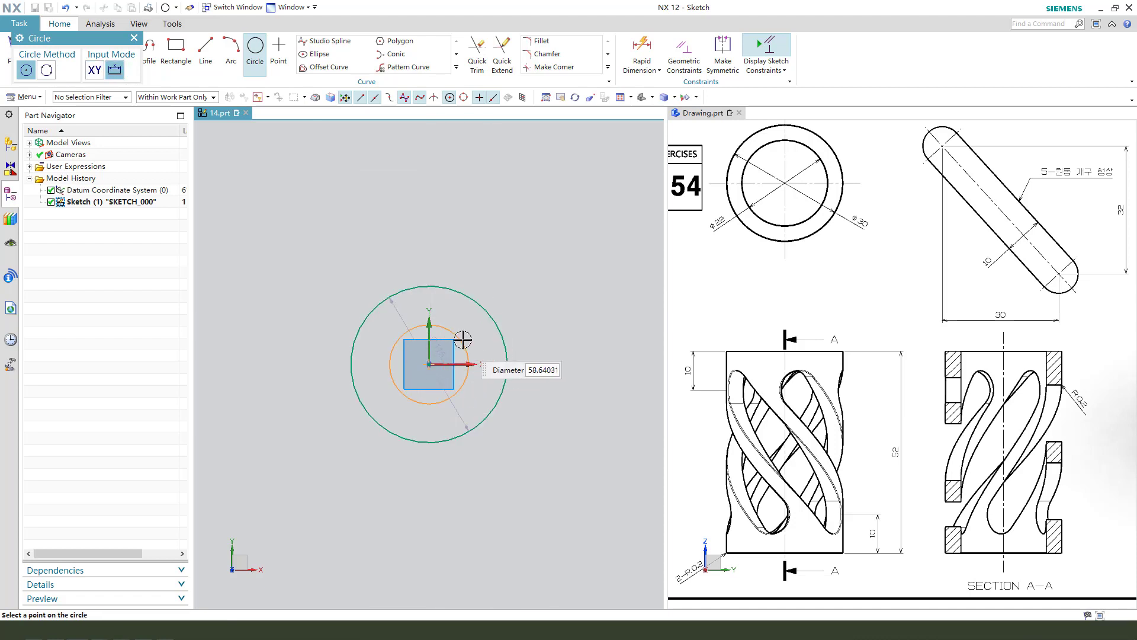
click(462, 337)
key(Escape)
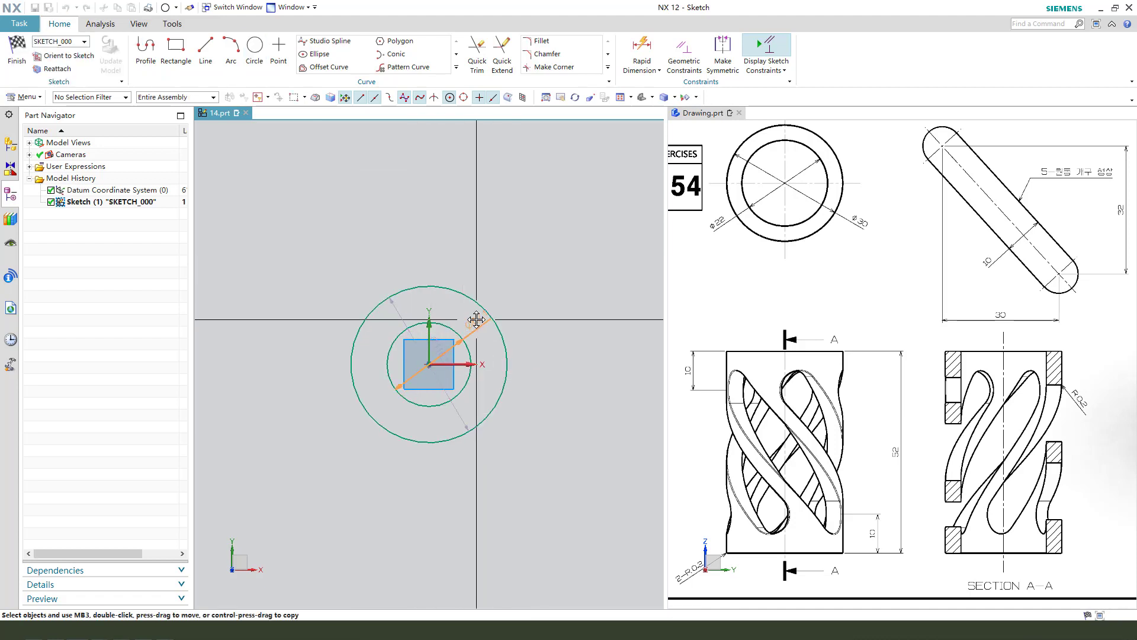
Set the inner circle's diameter to 22 mm and the outer circle's diameter to 30 mm.
click(478, 322)
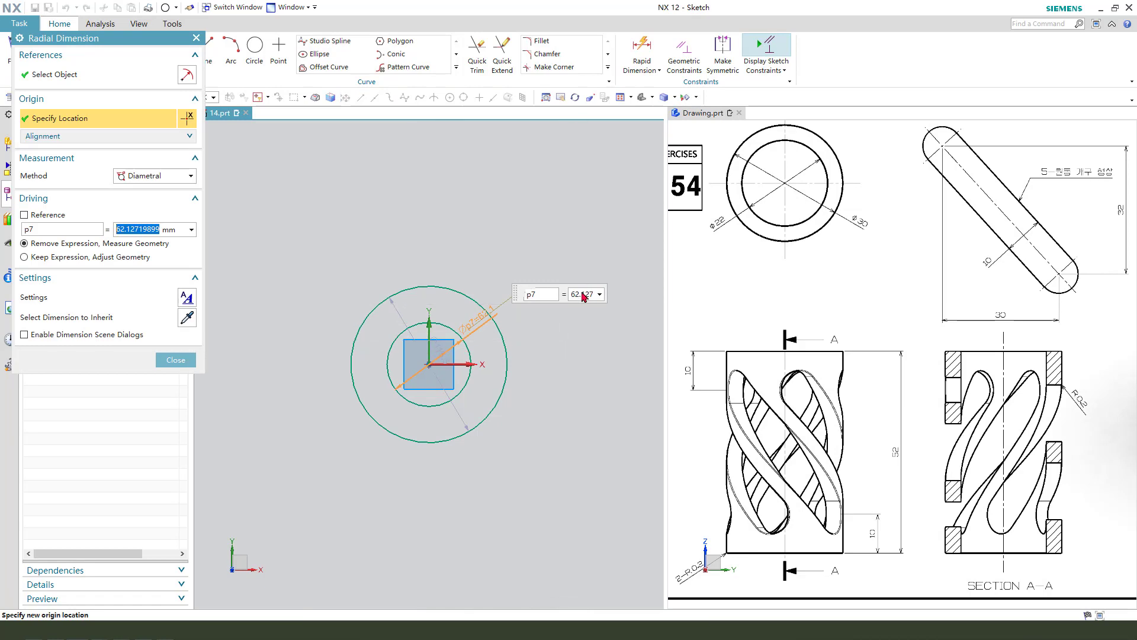
text(22)
key(Return)
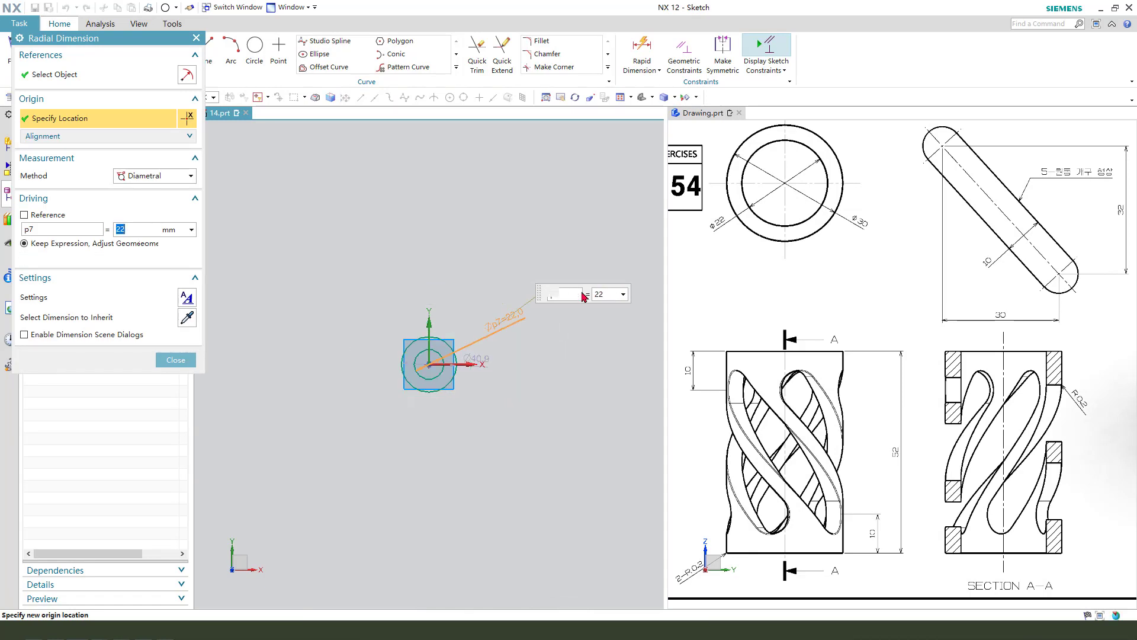
key(Escape)
scroll(480, 357, up, 1)
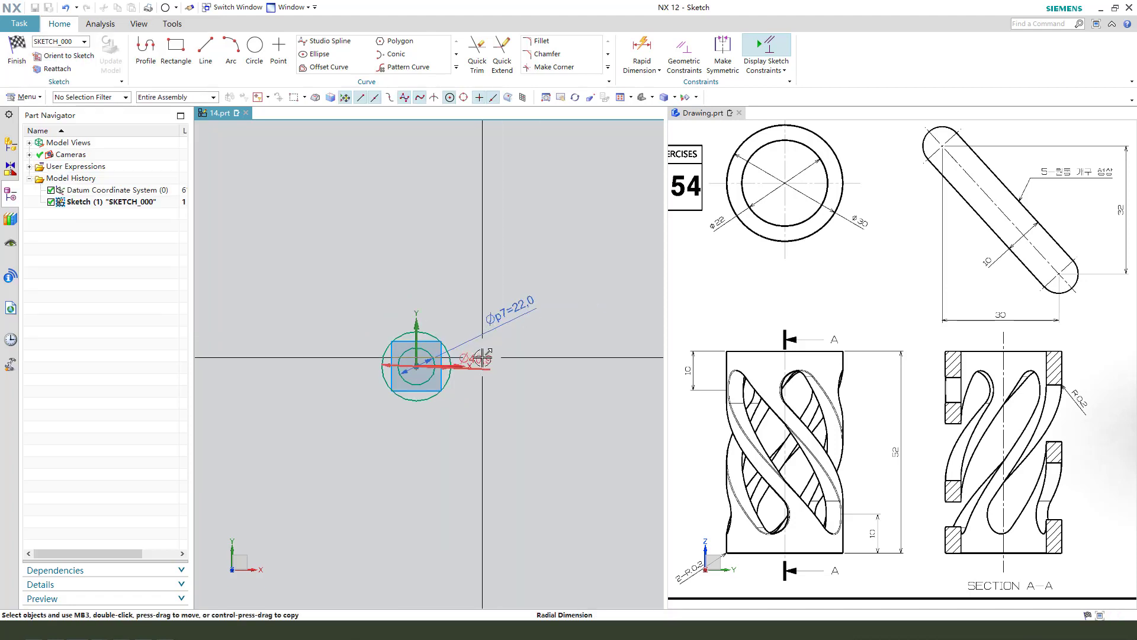
double_click(456, 292)
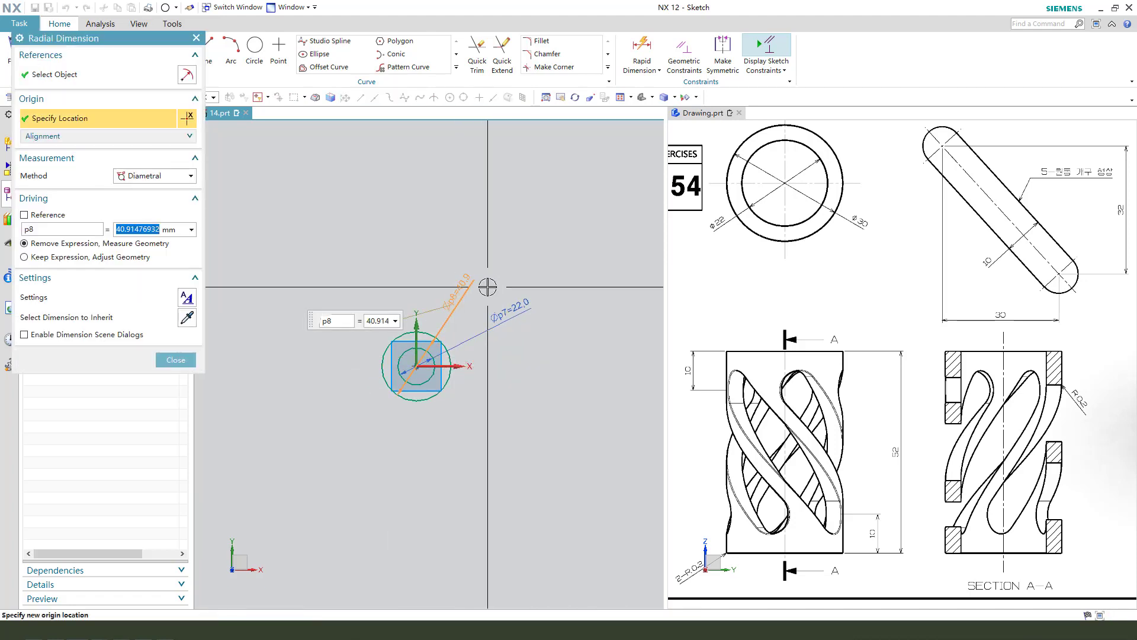
key(Return)
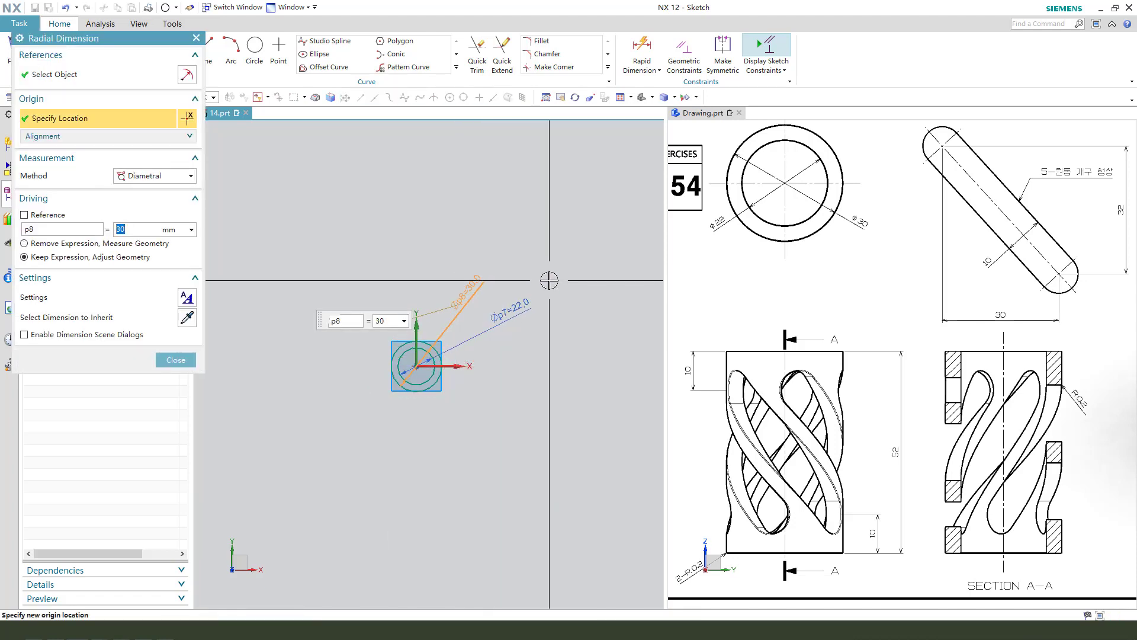
middle_click(487, 287)
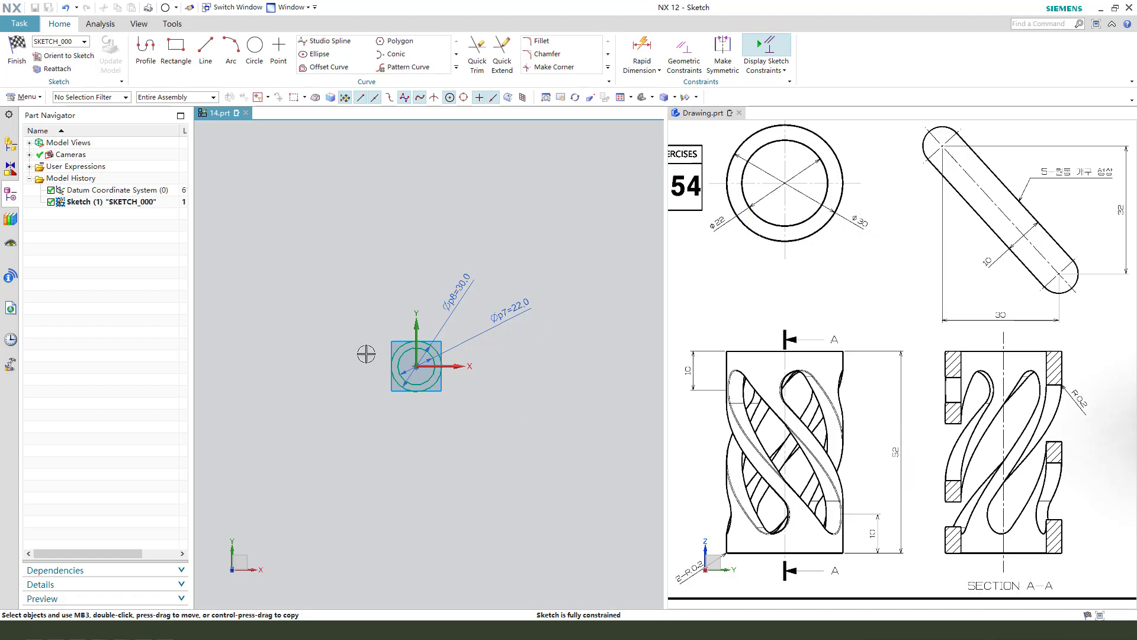
Finish the sketch and extrude the ring profile from 0 to 52 mm as a solid tube.
click(17, 52)
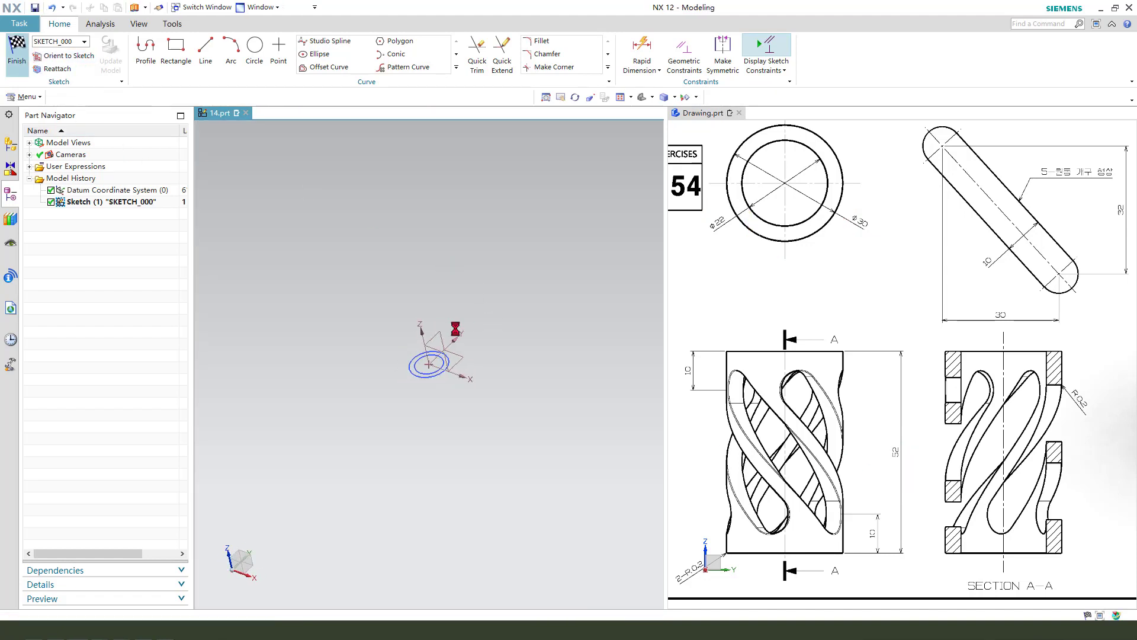
key(x)
scroll(435, 329, up, 3)
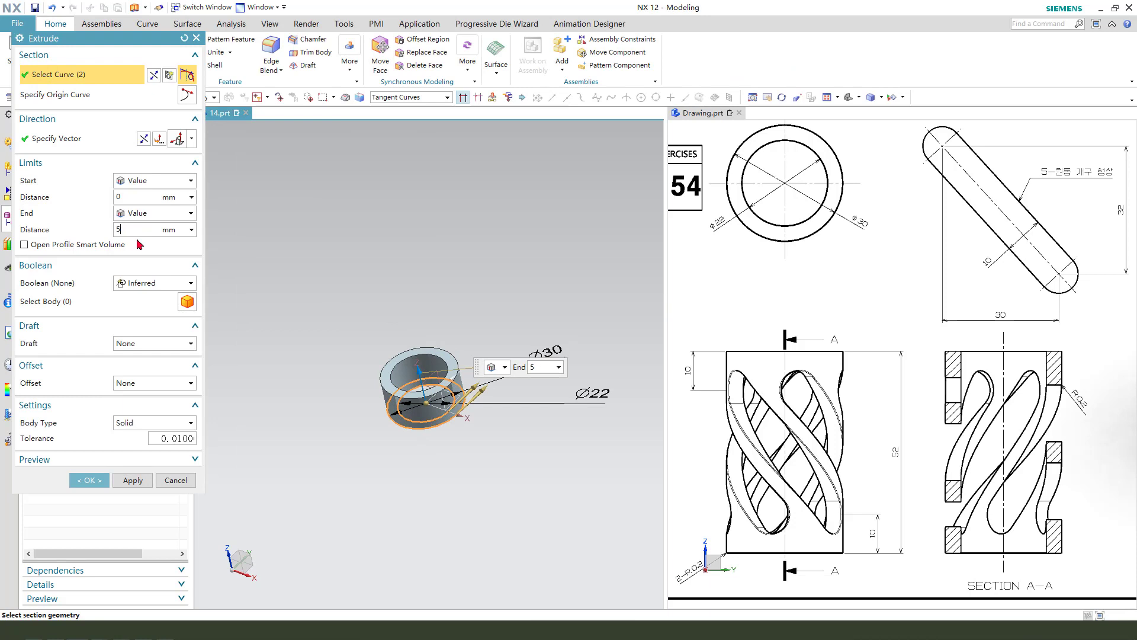
click(89, 479)
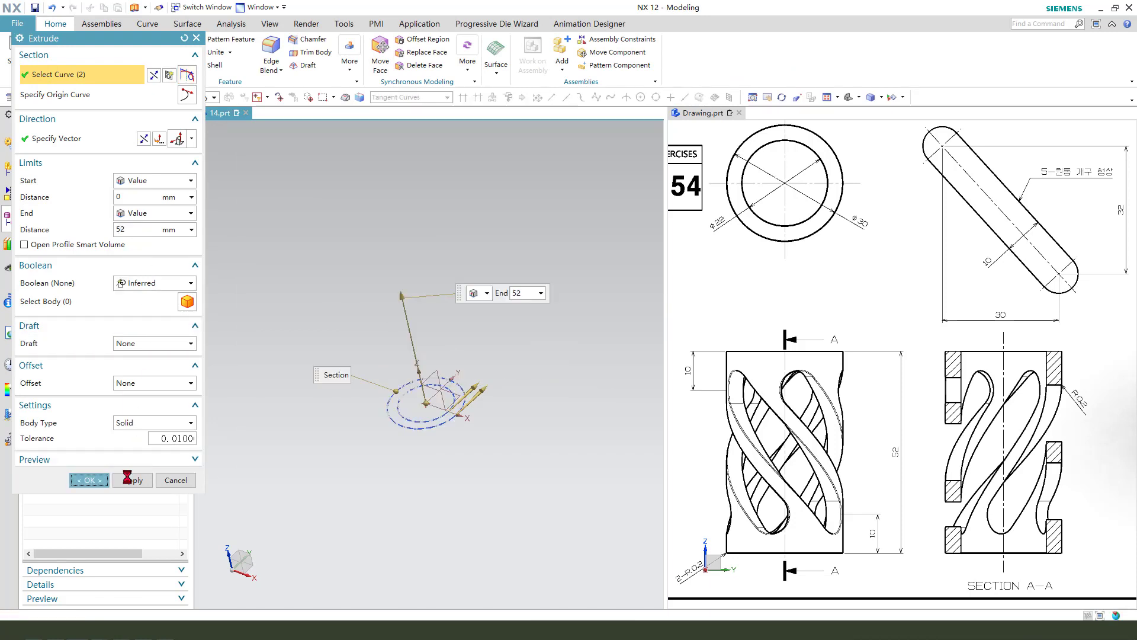
Create a datum plane tangent to the tube's outer cylindrical face with an offset distance of 0 mm.
mouse_move(385, 379)
middle_down()
mouse_move(397, 365)
mouse_move(461, 386)
mouse_move(446, 378)
mouse_move(464, 350)
middle_up()
scroll(415, 272, down, 2)
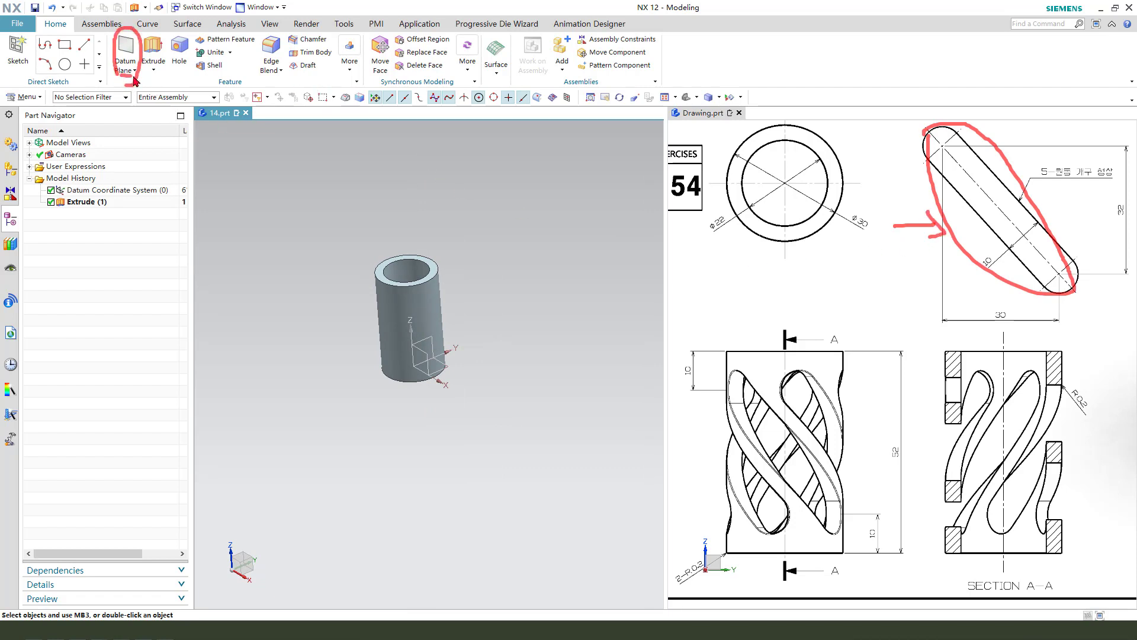
key(Escape)
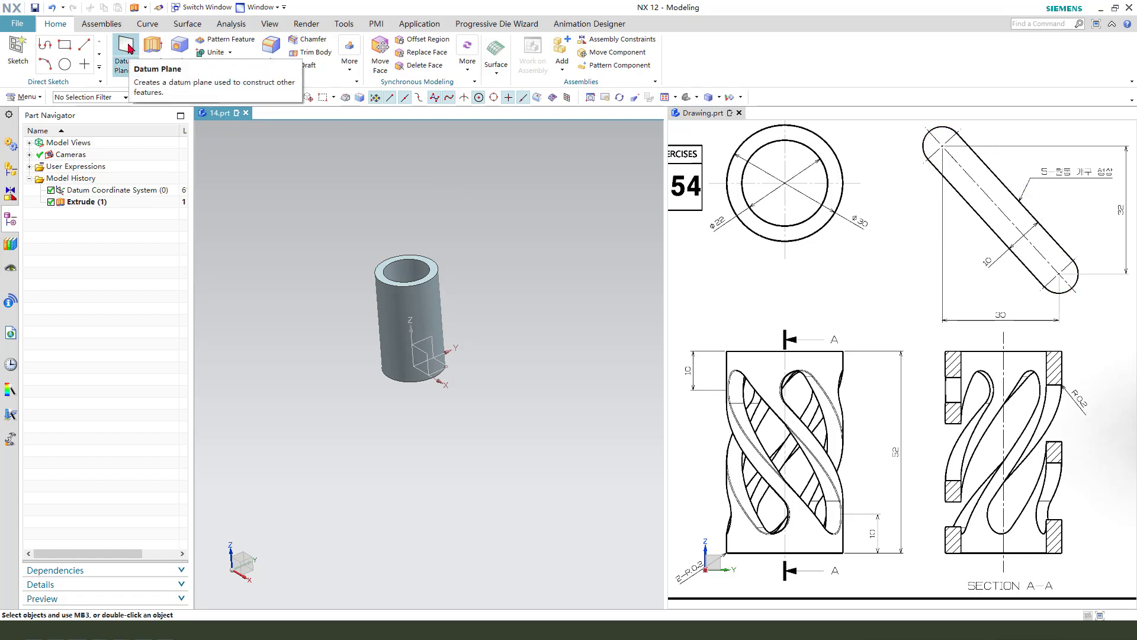
click(128, 49)
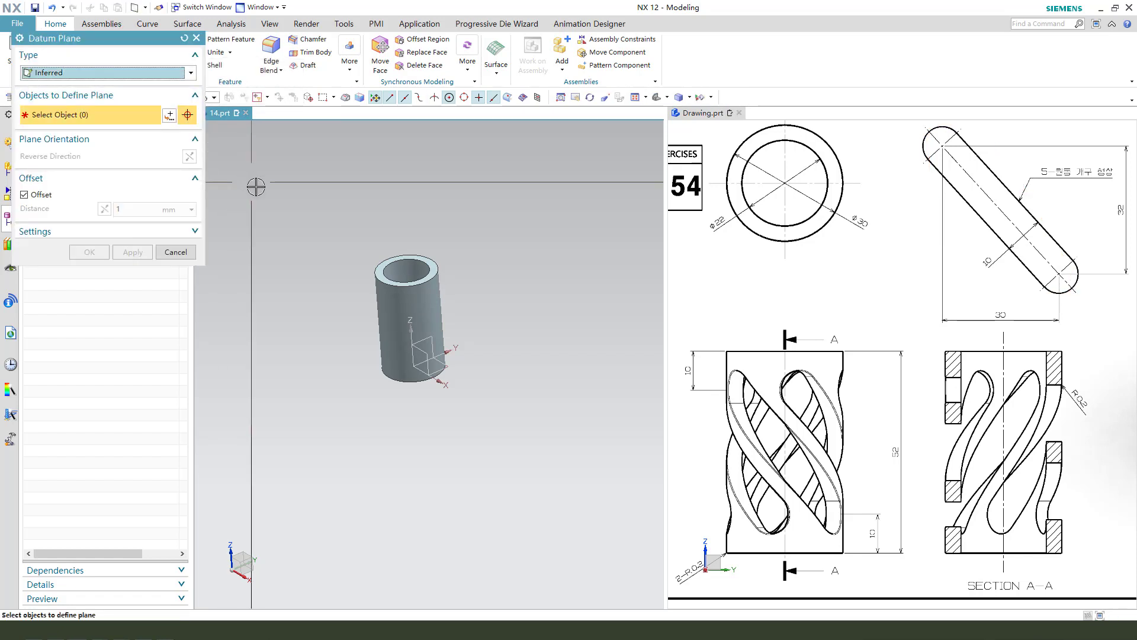
click(382, 308)
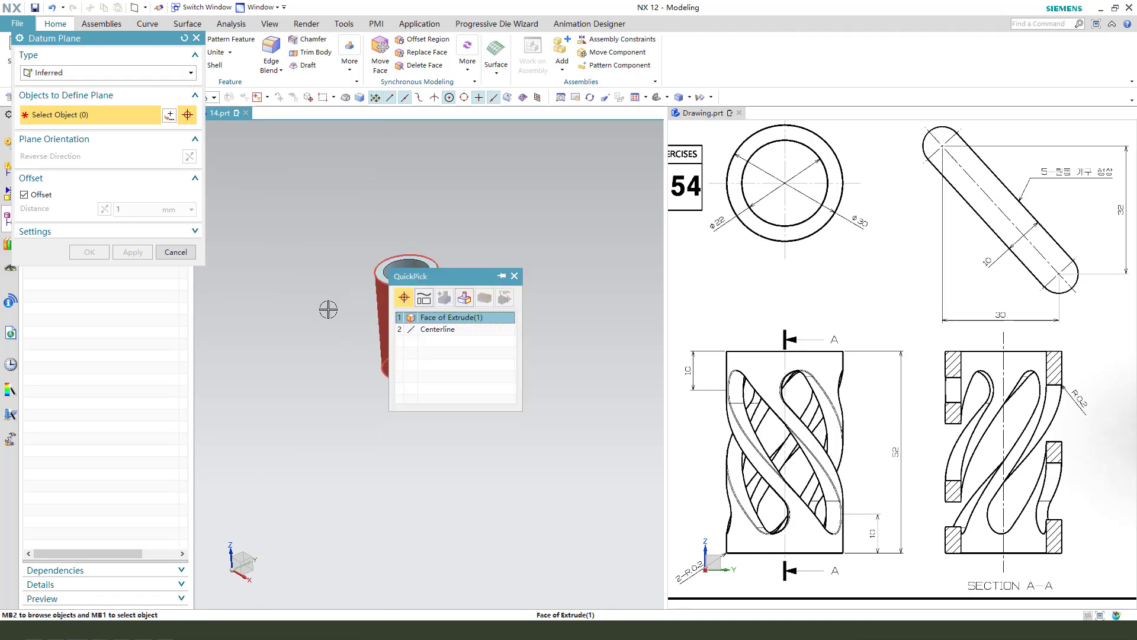
click(468, 314)
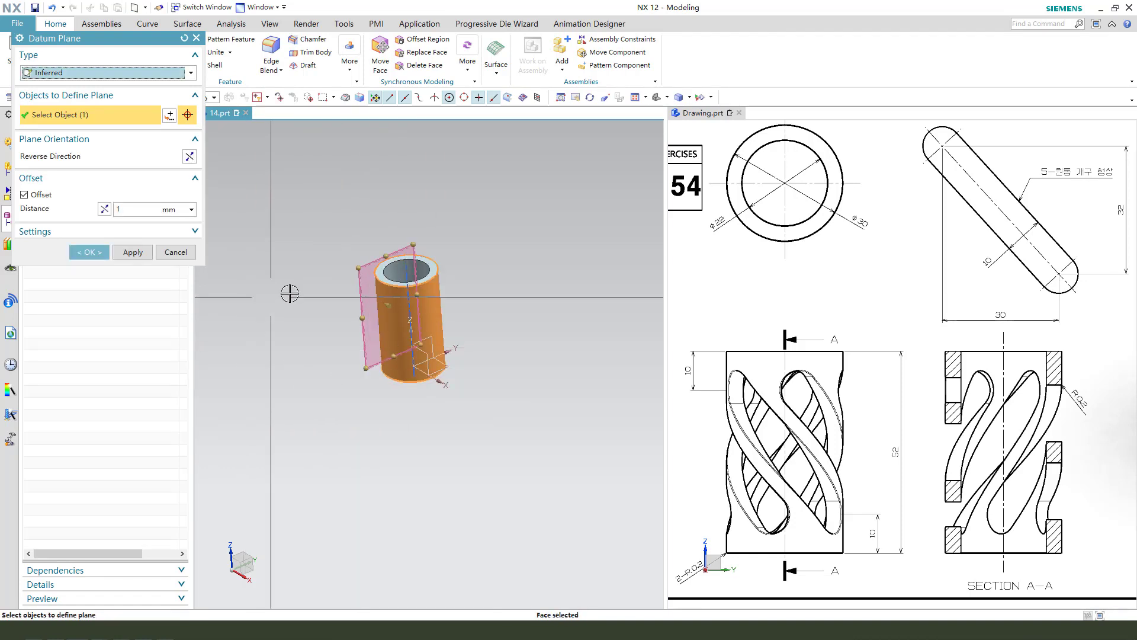
middle_drag(308, 298, 369, 327)
scroll(396, 306, up, 2)
middle_drag(436, 314, 425, 315)
click(136, 207)
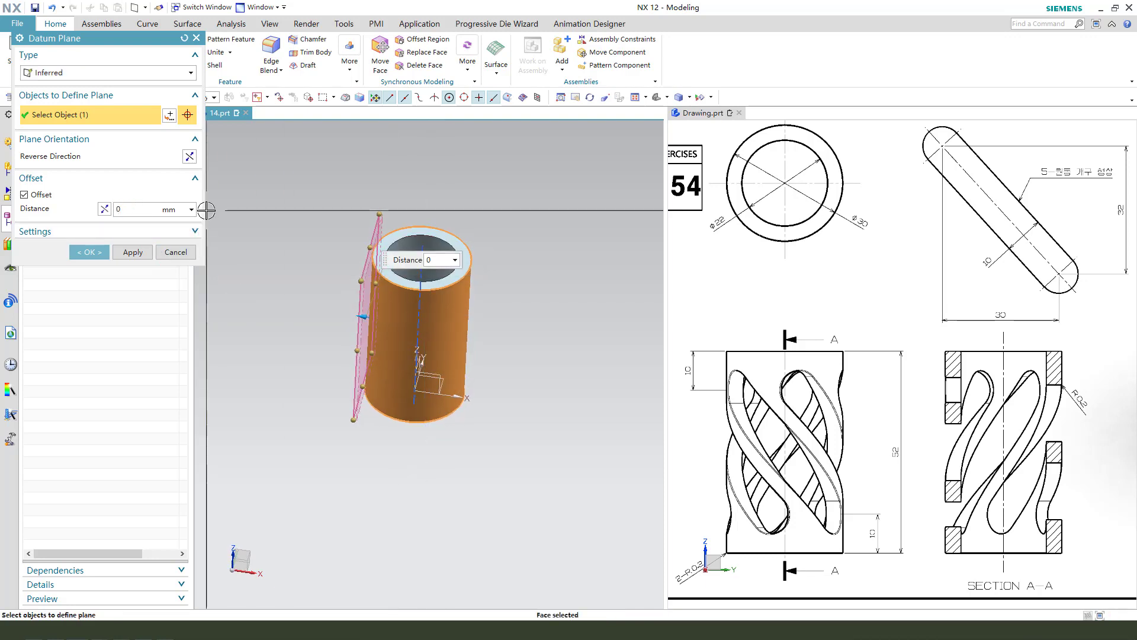
text(0)
click(88, 251)
Create a sketch on the tangent datum plane, using the reversed Y axis as horizontal reference and the absolute point 0, 0, 0 as origin.
middle_drag(438, 450, 418, 430)
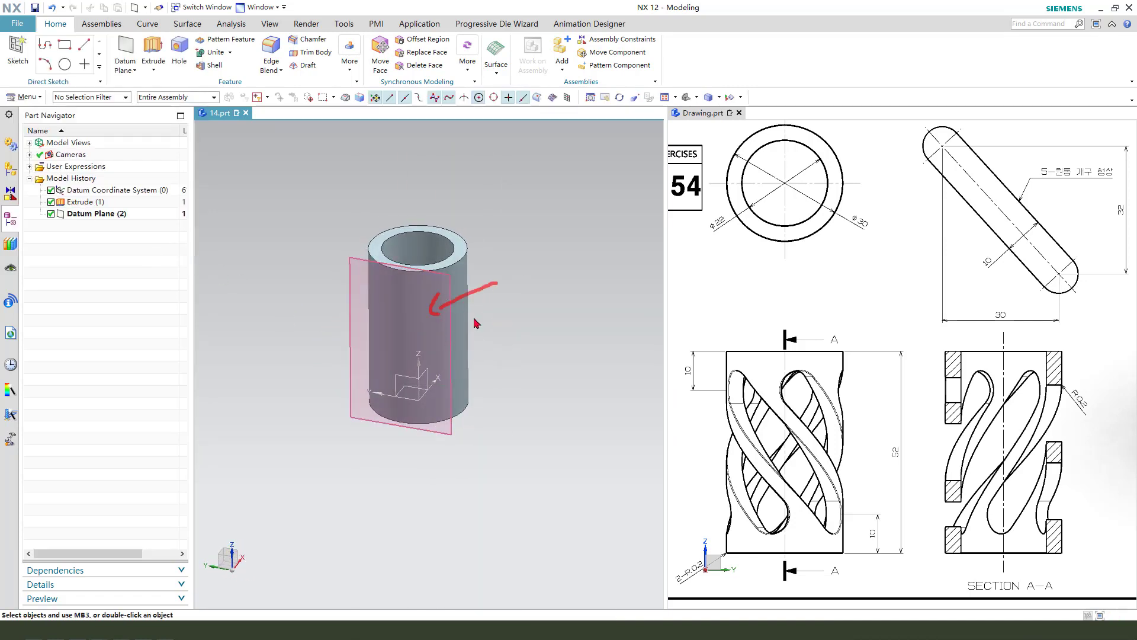
drag(459, 337, 946, 253)
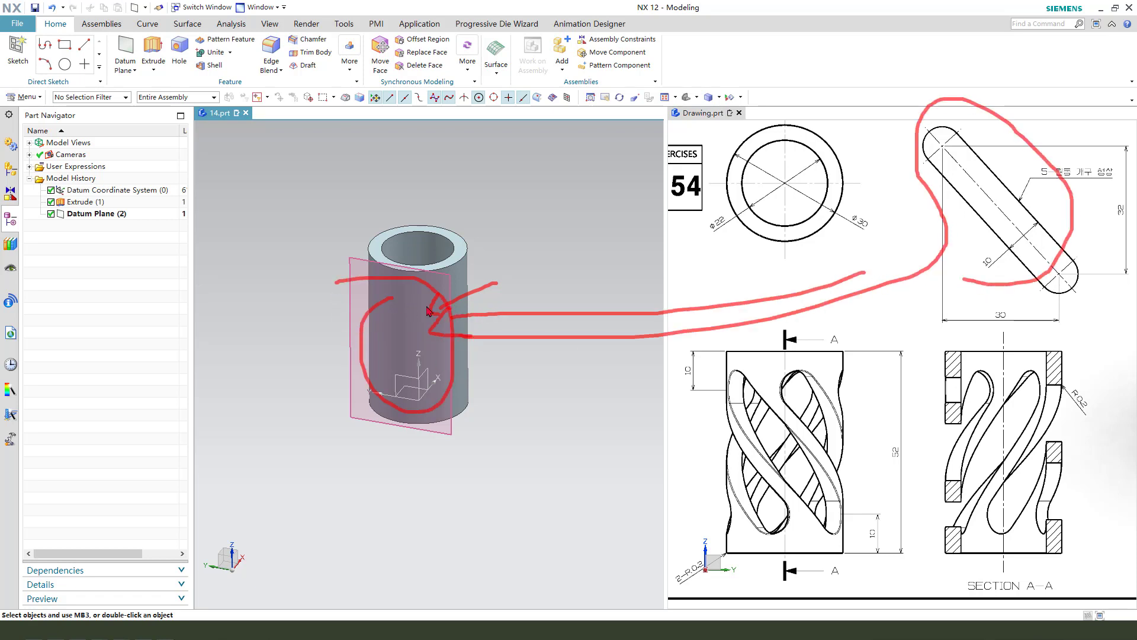
key(Escape)
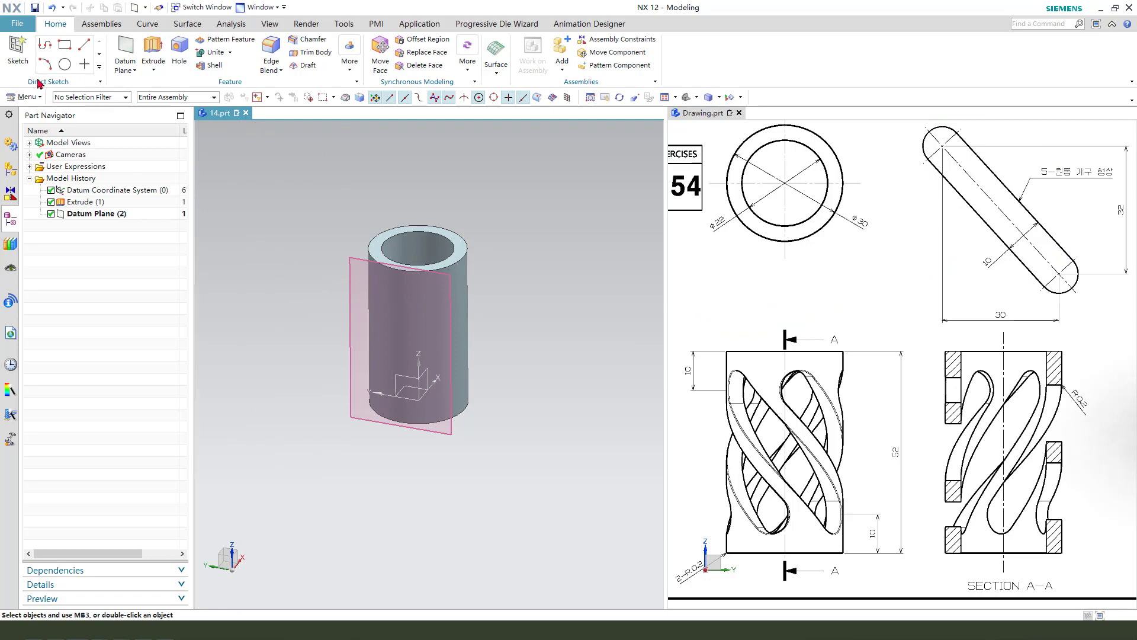
click(18, 56)
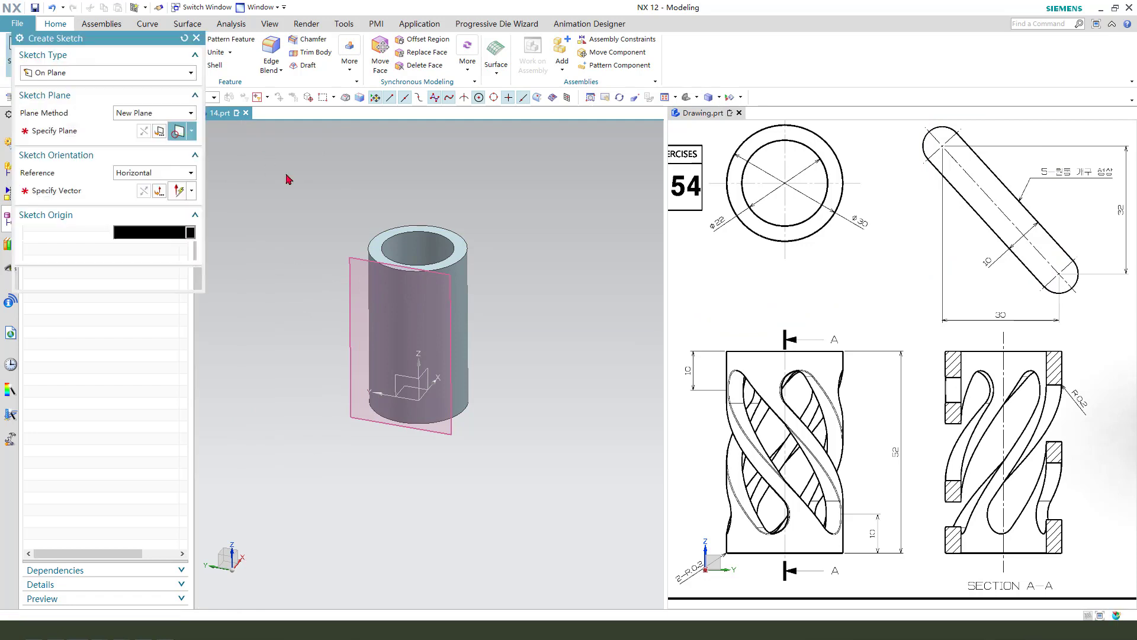
click(346, 266)
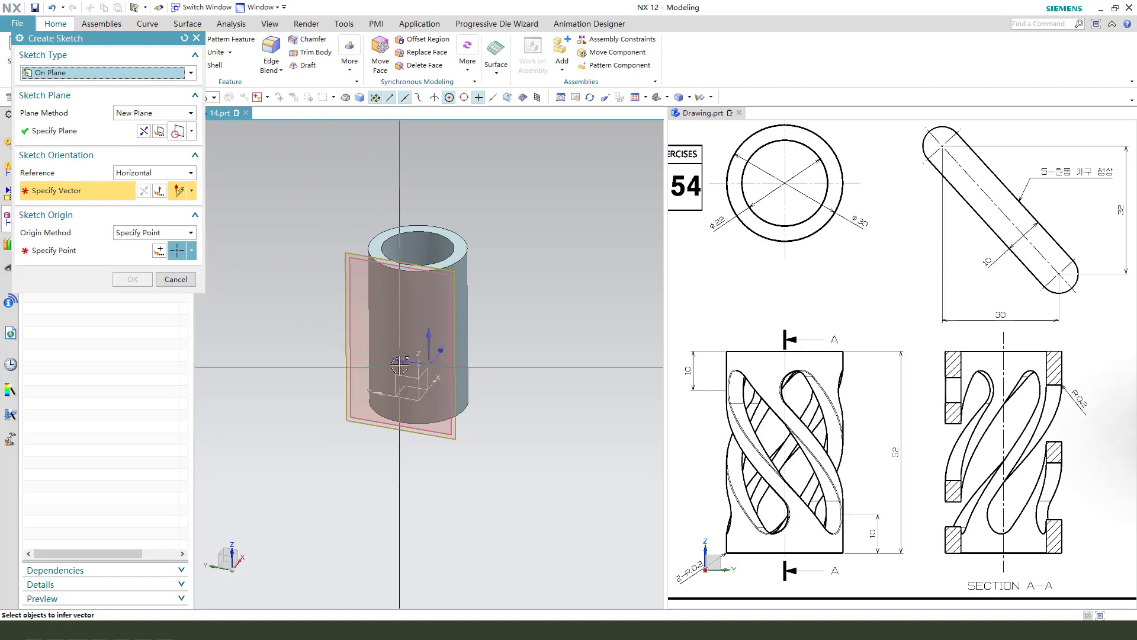
click(385, 394)
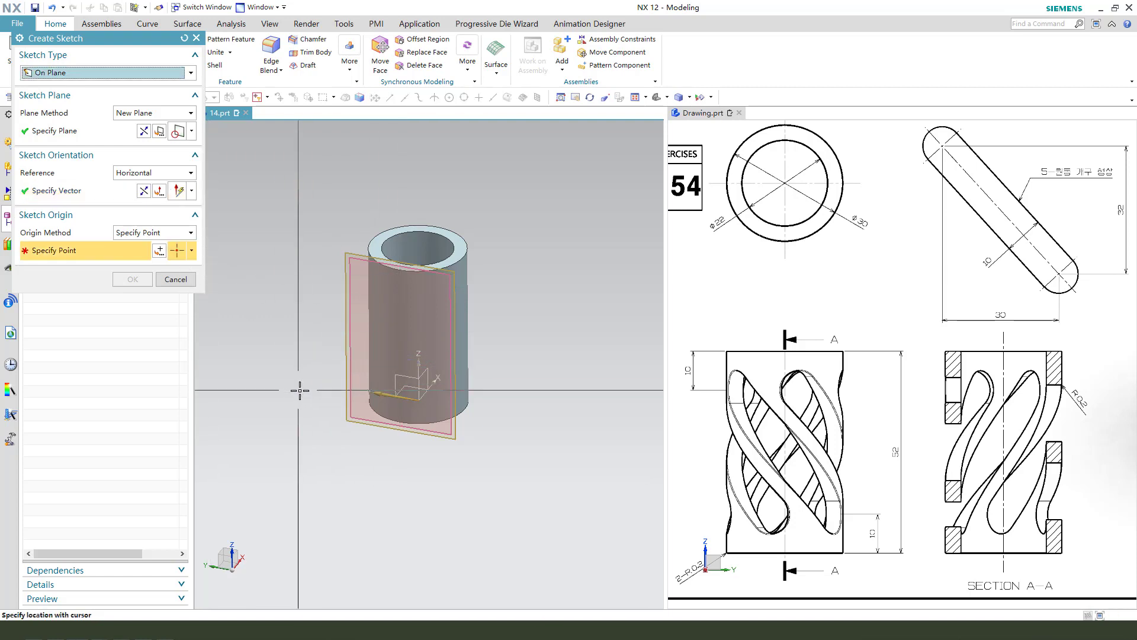
click(144, 192)
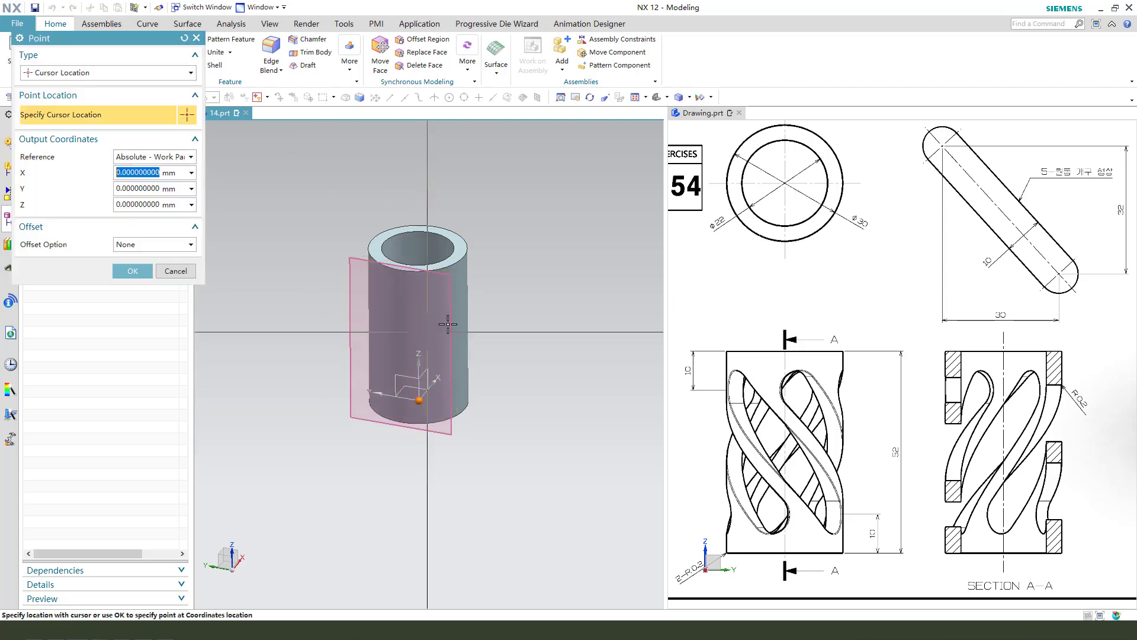
click(132, 269)
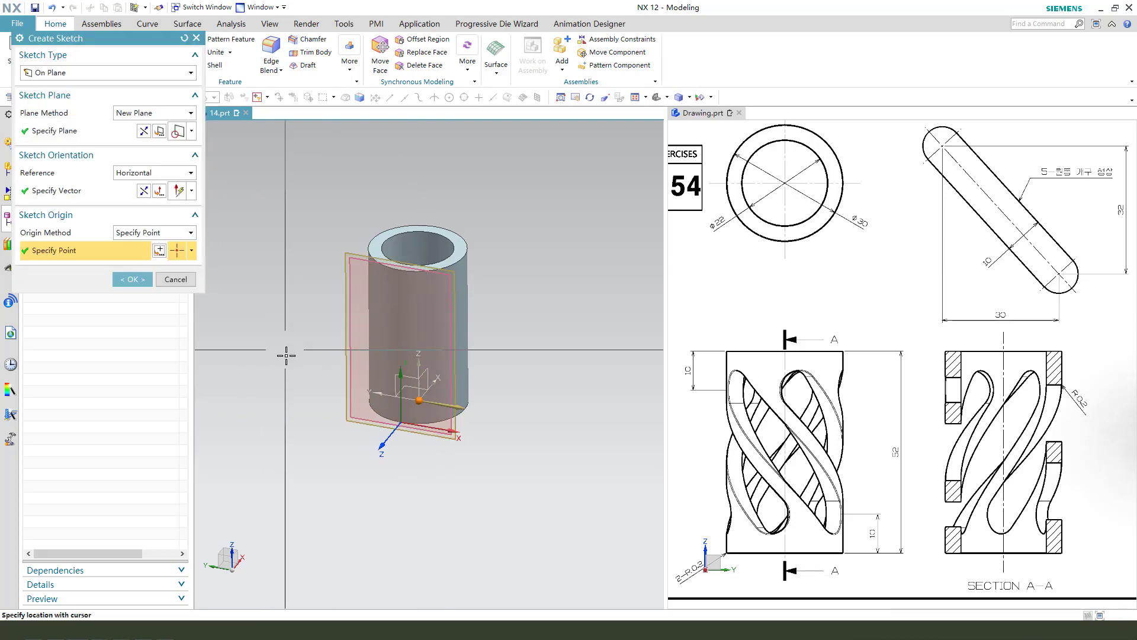
click(132, 279)
scroll(521, 320, down, 1)
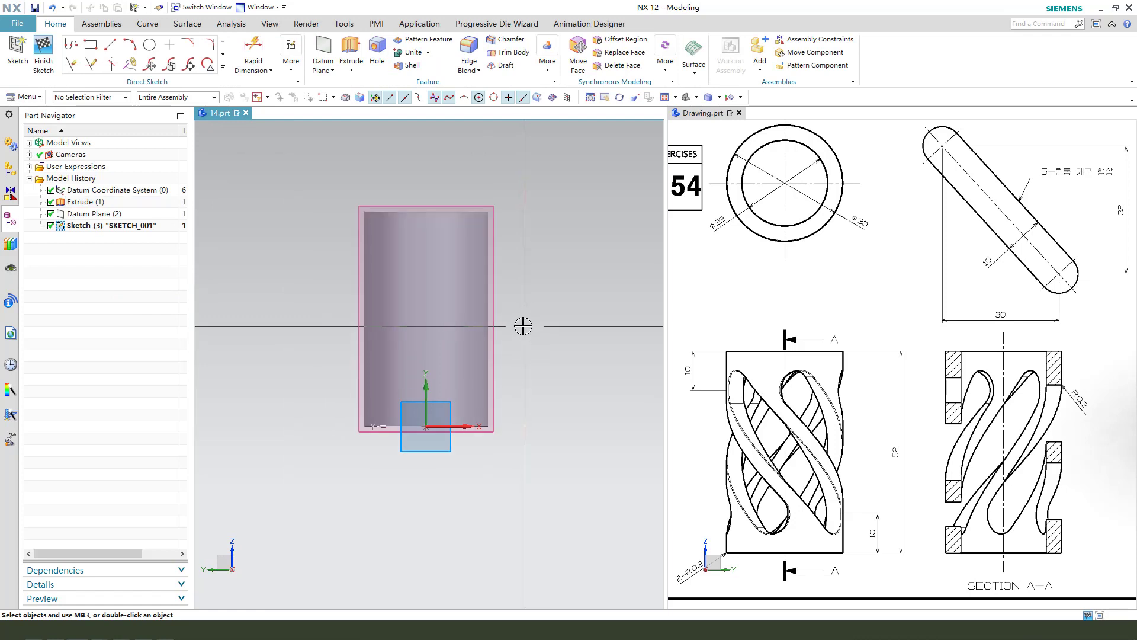
Sketch two circles about 11 mm in diameter, one outside the tube's upper left edge and one near its axis above the base.
click(150, 45)
click(314, 212)
click(323, 232)
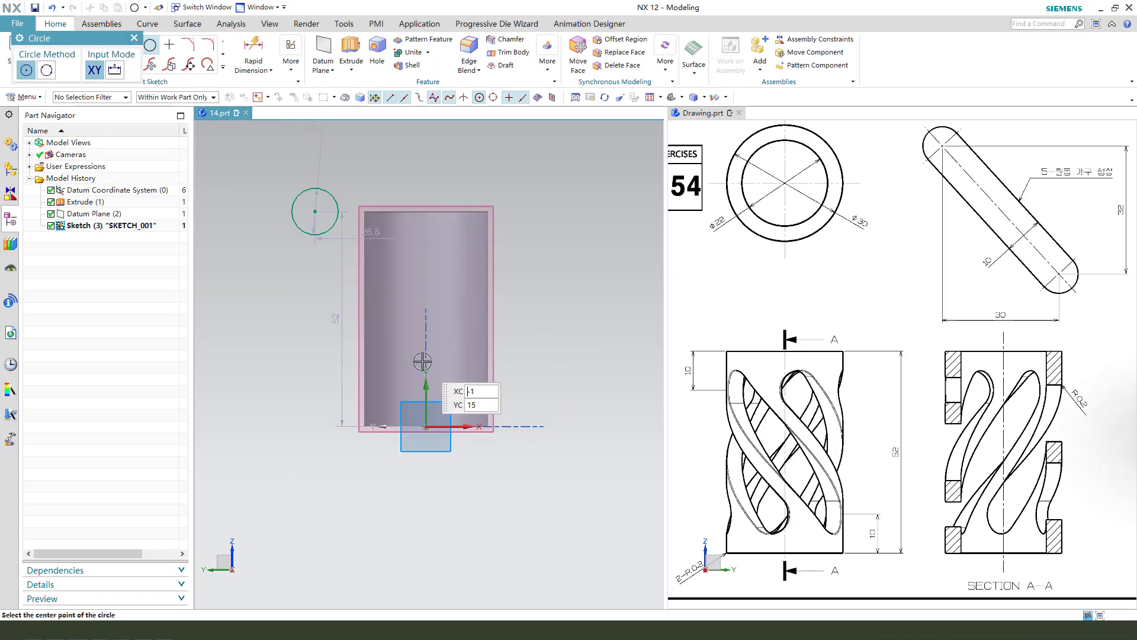
click(422, 349)
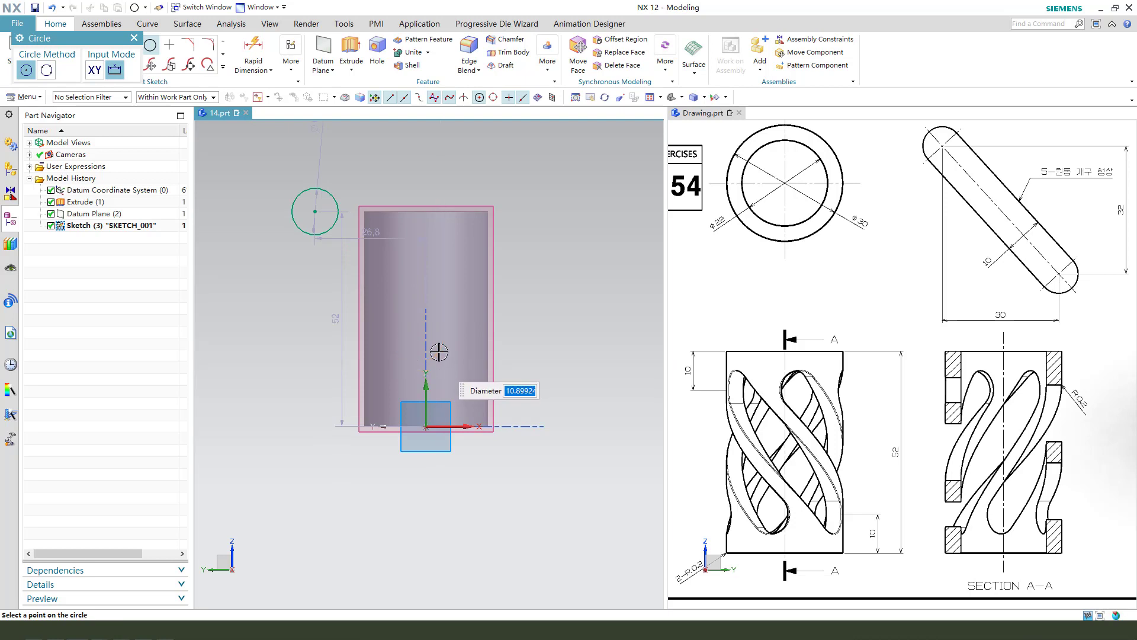
click(442, 353)
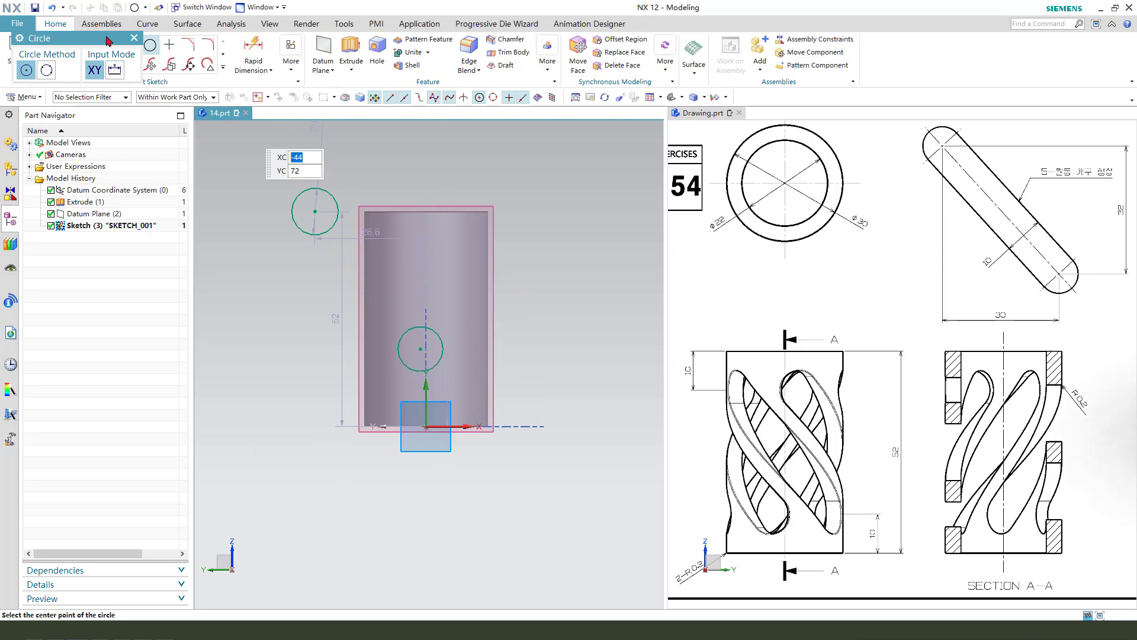
click(134, 39)
Connect the two circles with two slanted lines tangent to both circles, one on each side.
click(109, 48)
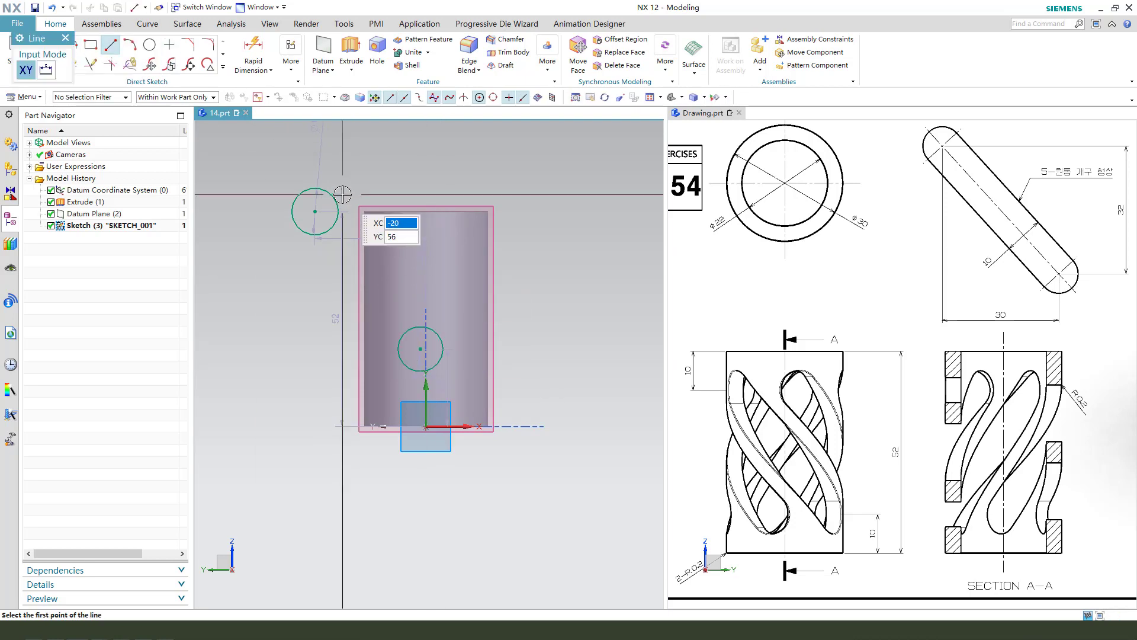
click(336, 199)
click(435, 332)
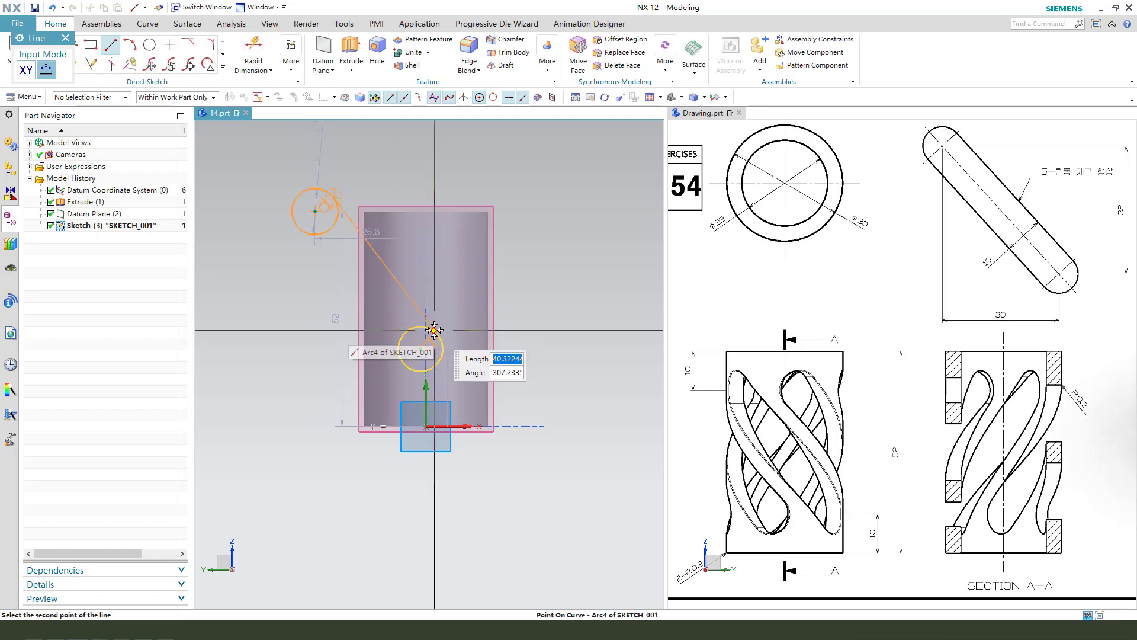
click(296, 226)
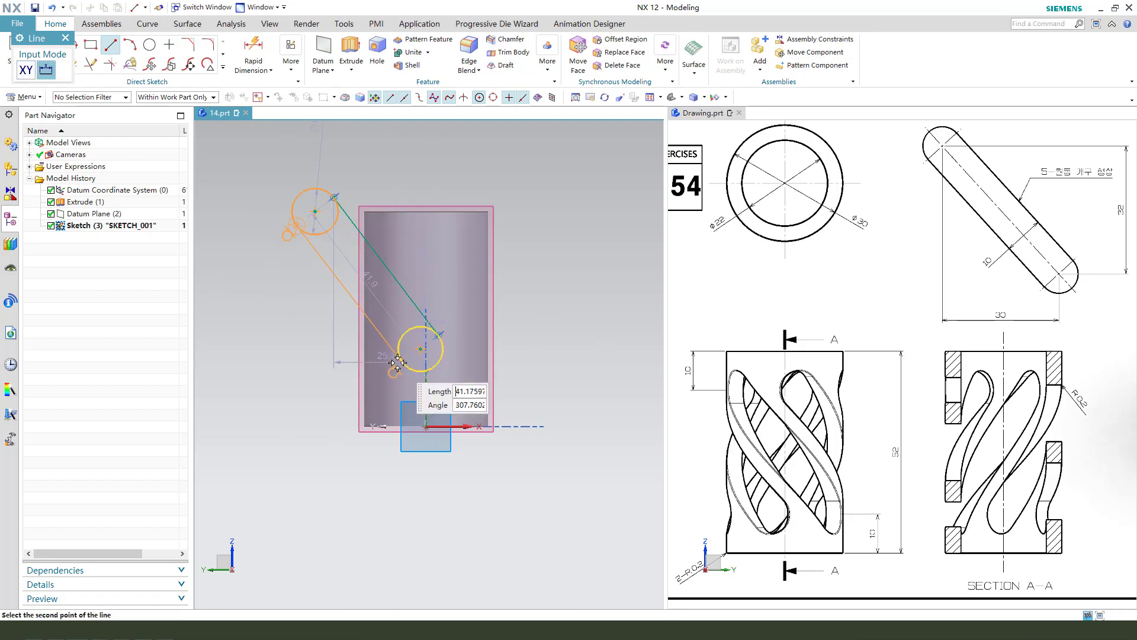
click(402, 363)
key(Escape)
Constrain the two circles to equal radius and place the lower circle's center on the vertical sketch axis.
click(408, 329)
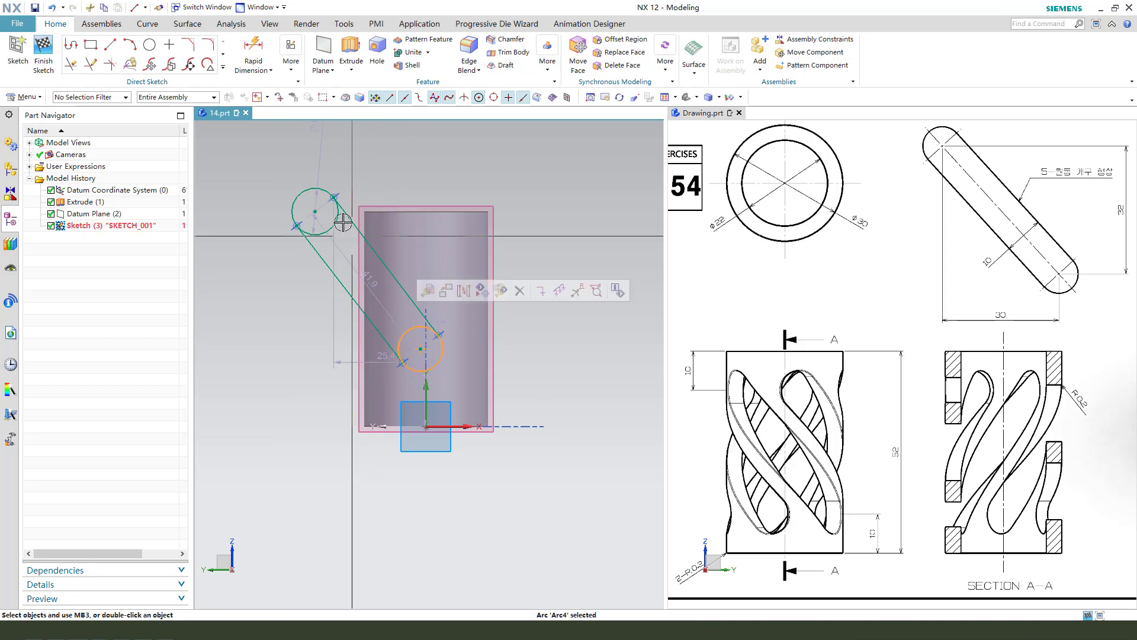
click(299, 195)
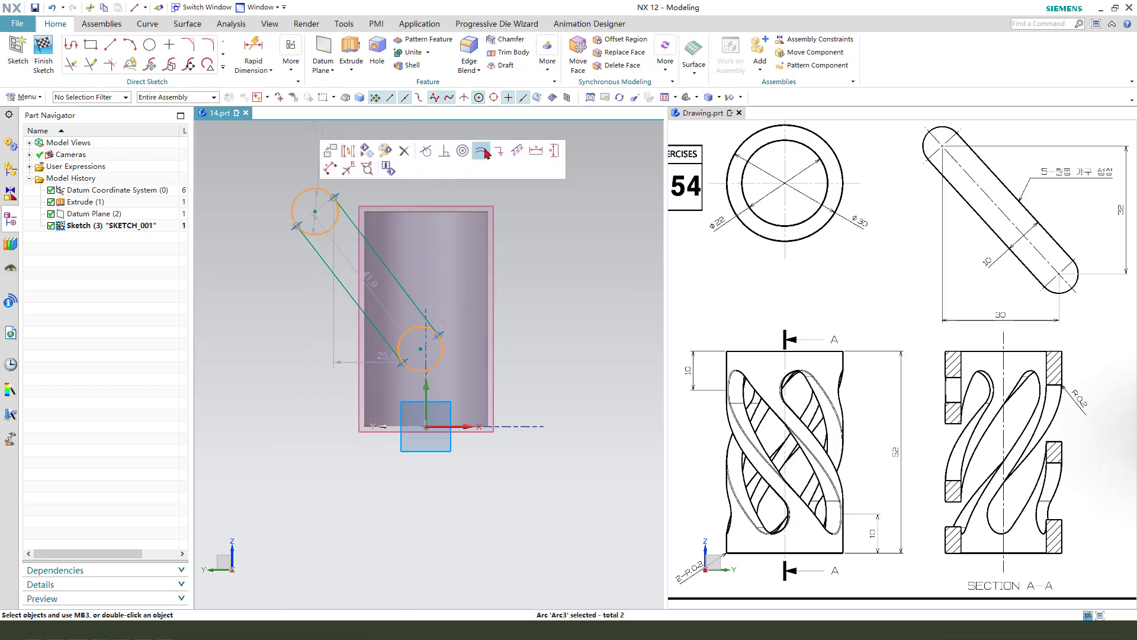
click(484, 152)
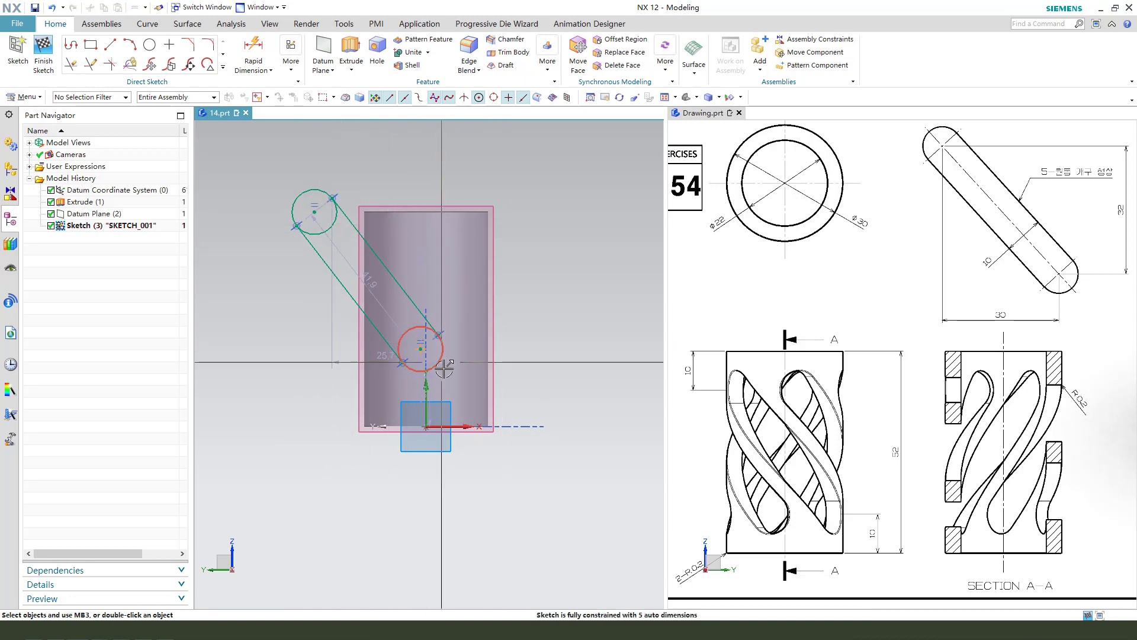
scroll(444, 368, up, 1)
click(415, 343)
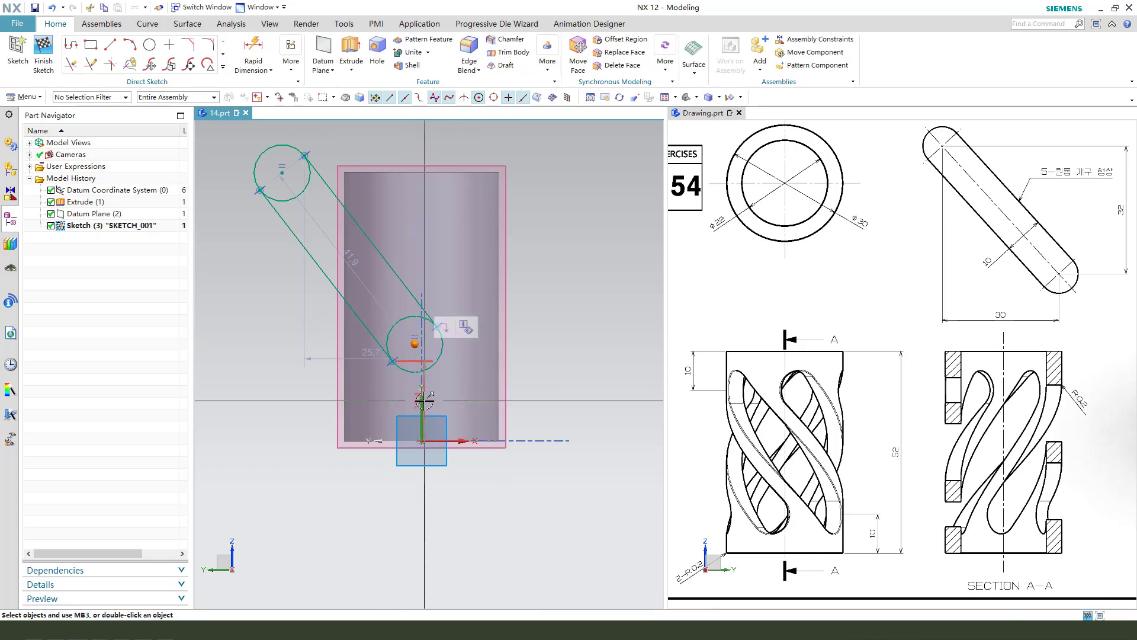
click(422, 413)
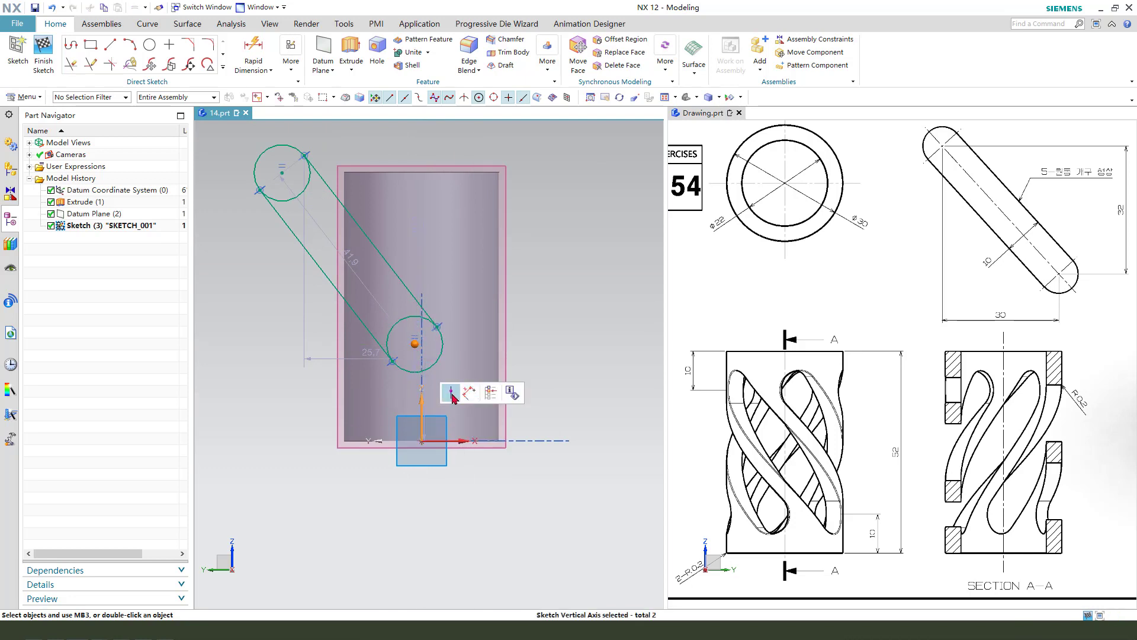
click(452, 393)
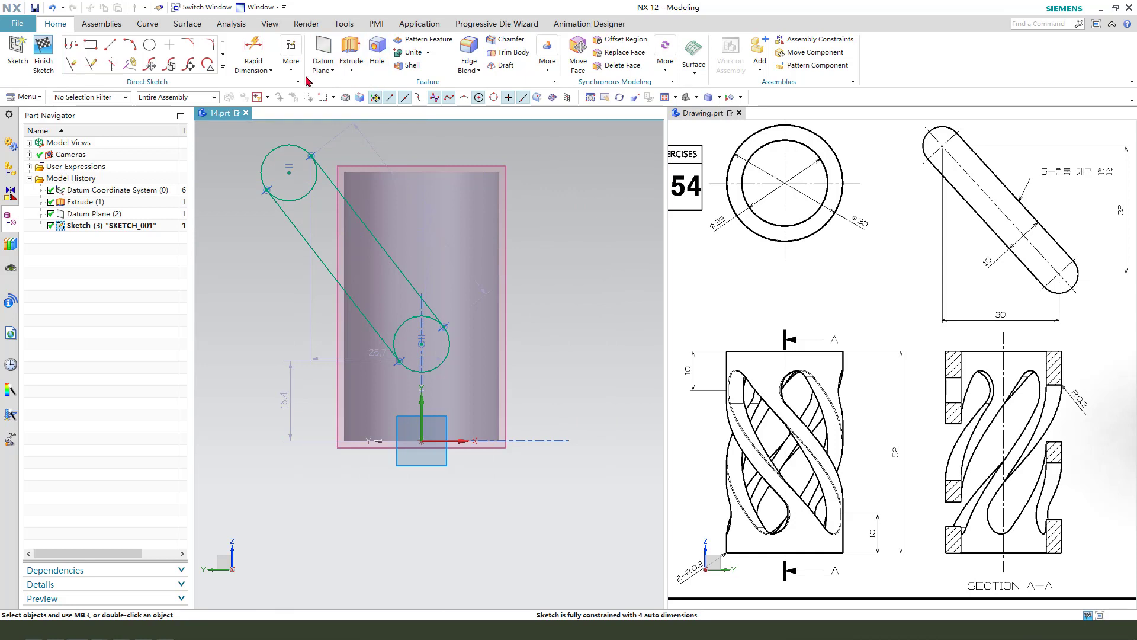
Trim away the inner arcs of both circles to leave a closed slanted slot outline.
click(71, 65)
click(302, 189)
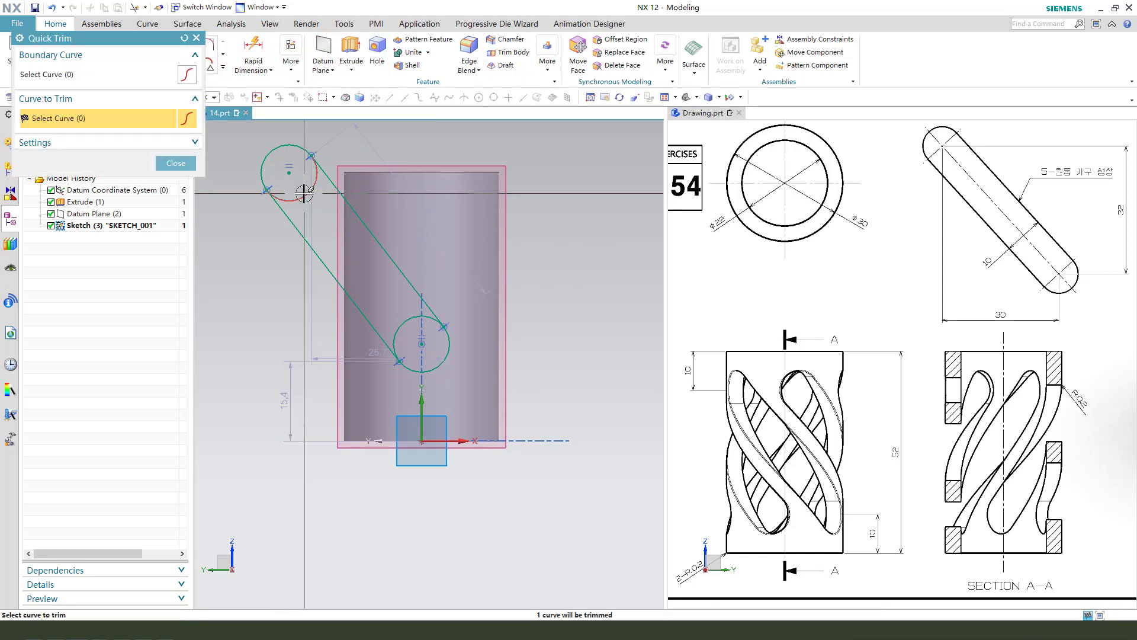
click(401, 326)
middle_click(552, 313)
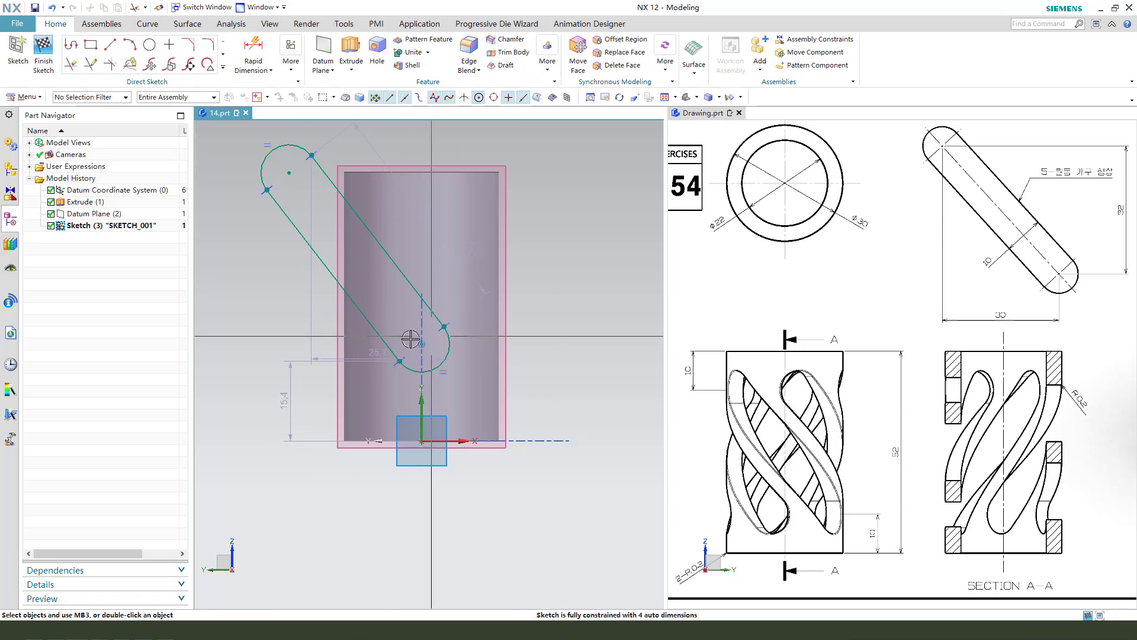
Dimension the horizontal distance between the endpoints of the slot's upper slanted line as 30 mm.
key(d)
click(418, 292)
drag(437, 202, 428, 210)
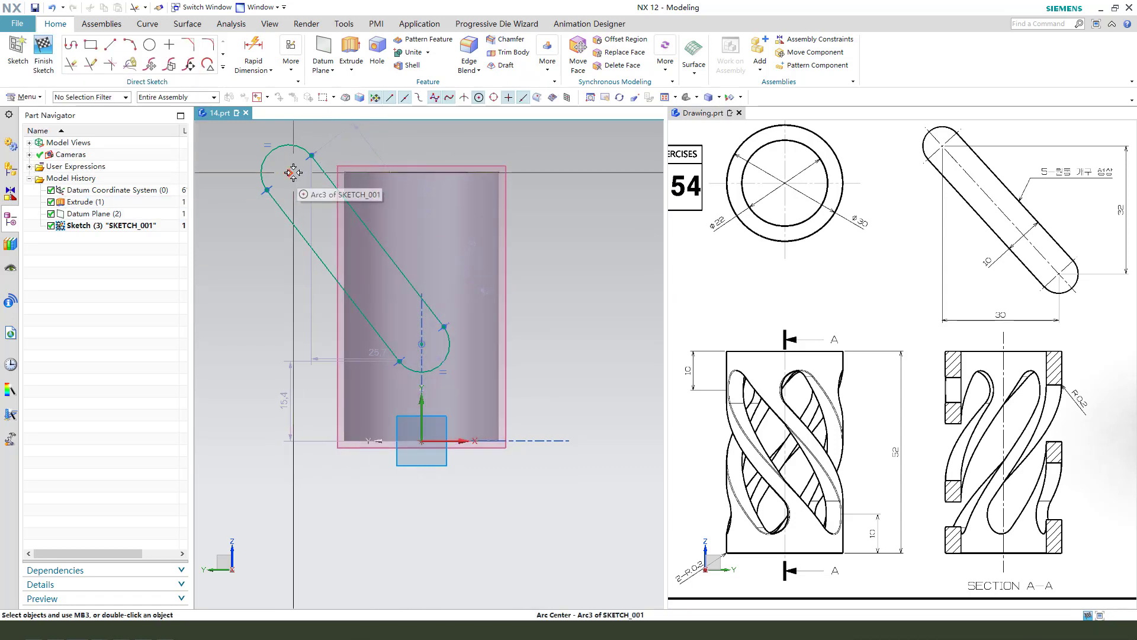
drag(372, 352, 391, 151)
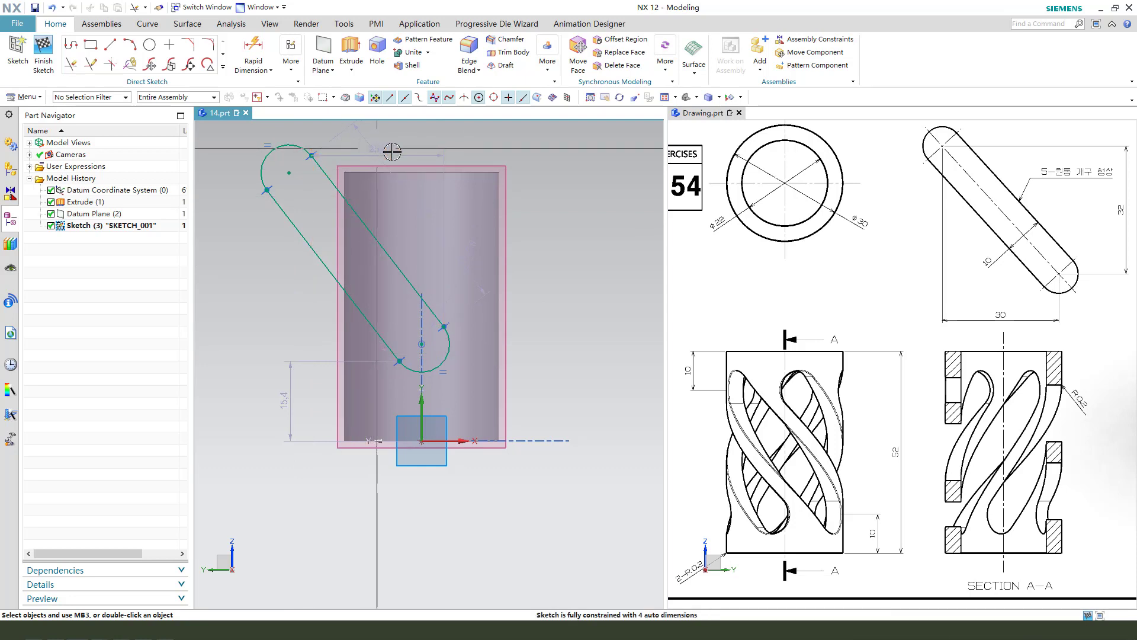
double_click(391, 150)
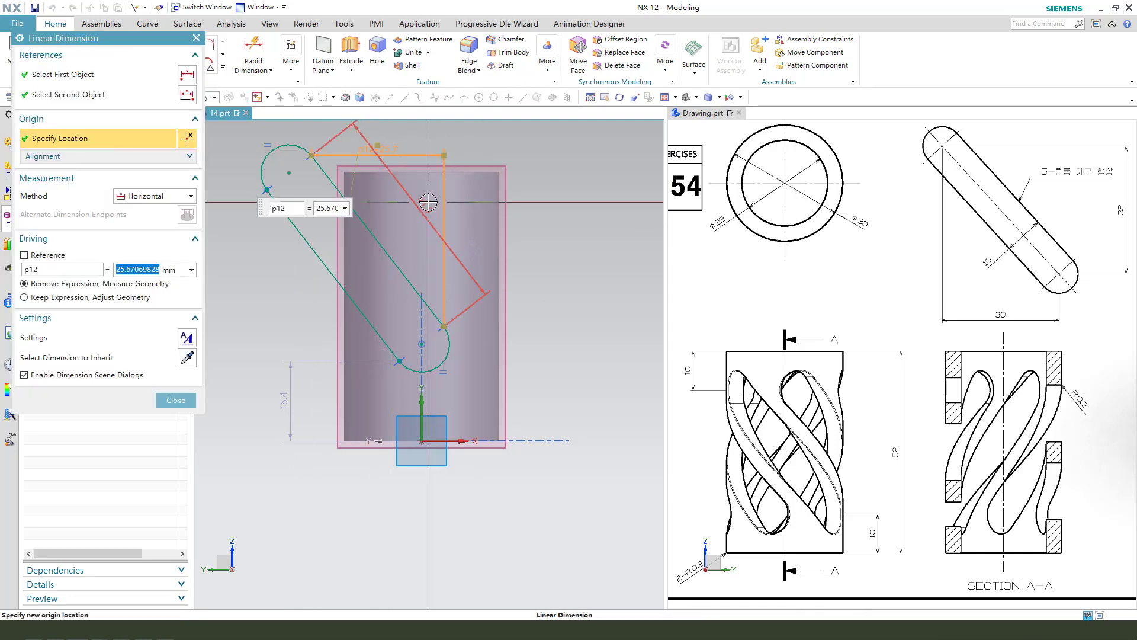
key(Return)
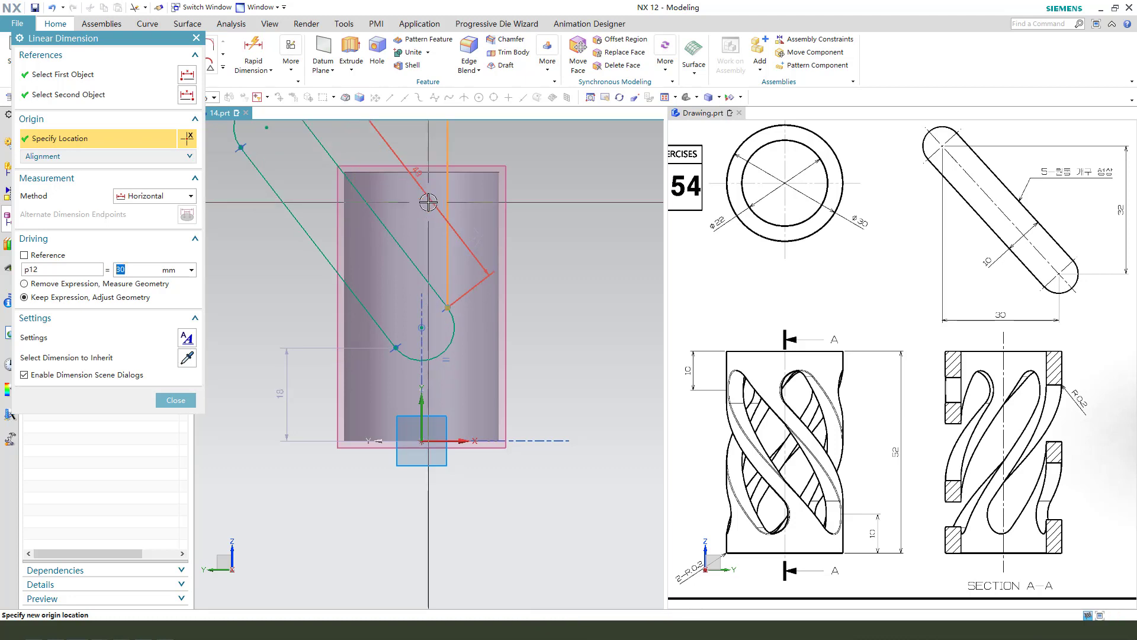
scroll(389, 372, down, 3)
middle_click(521, 332)
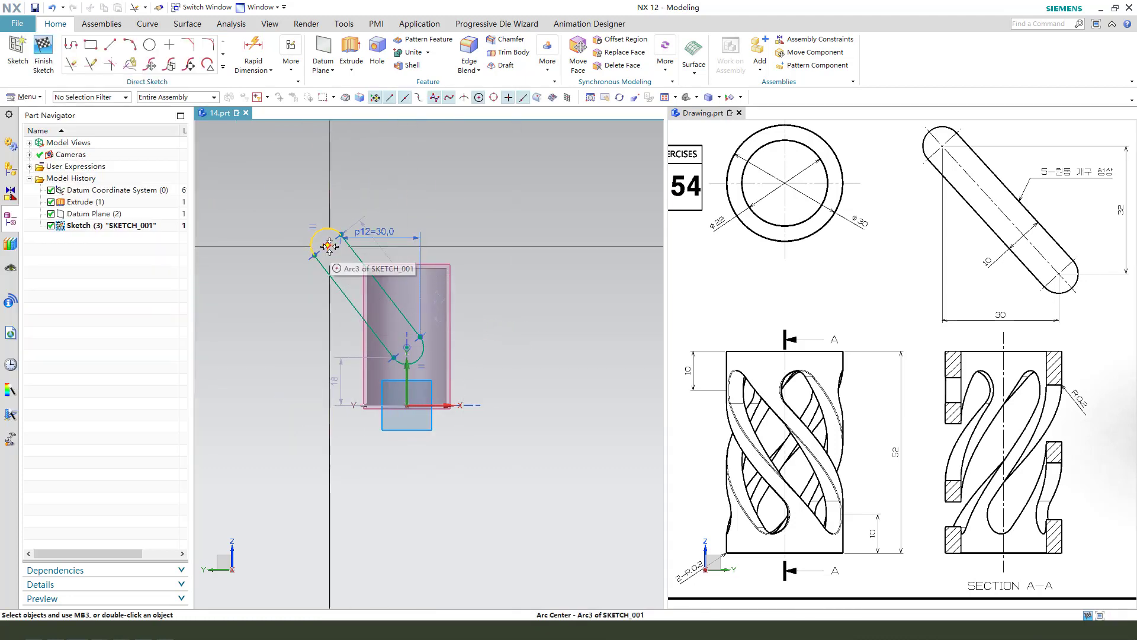
Add a 32 mm vertical dimension between the centers of the slot's two end arcs.
click(328, 245)
click(407, 347)
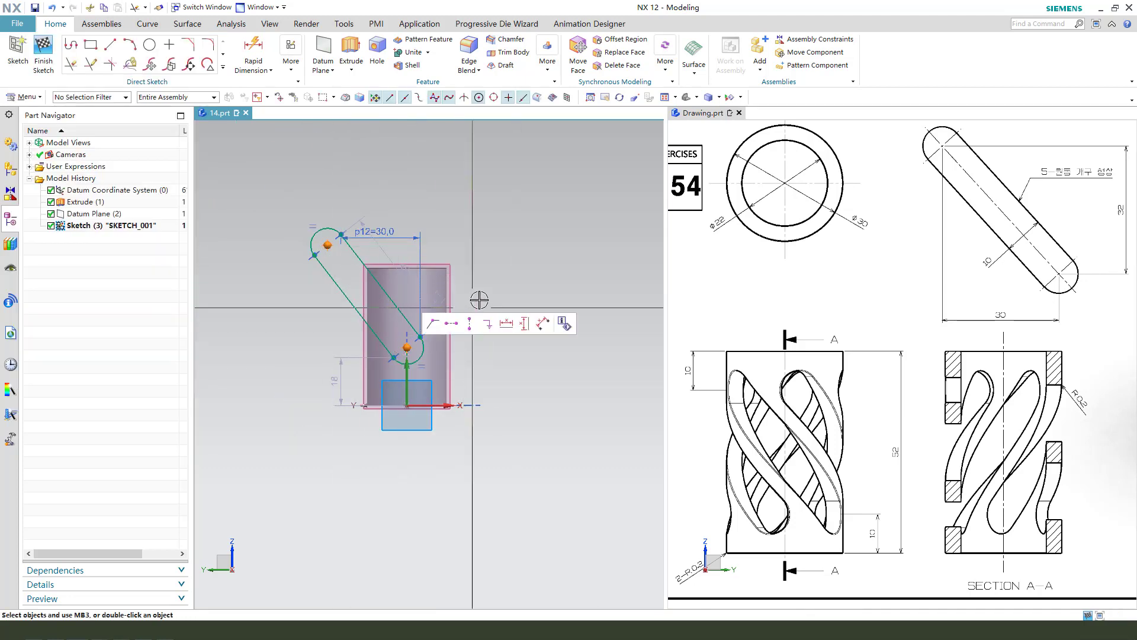
click(524, 324)
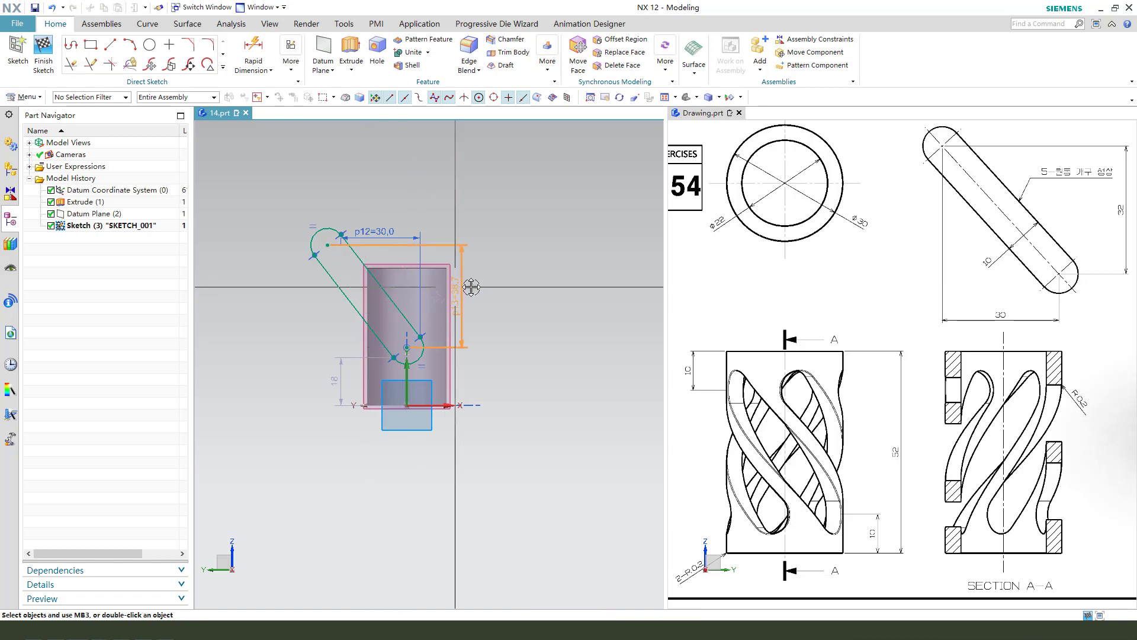
click(526, 289)
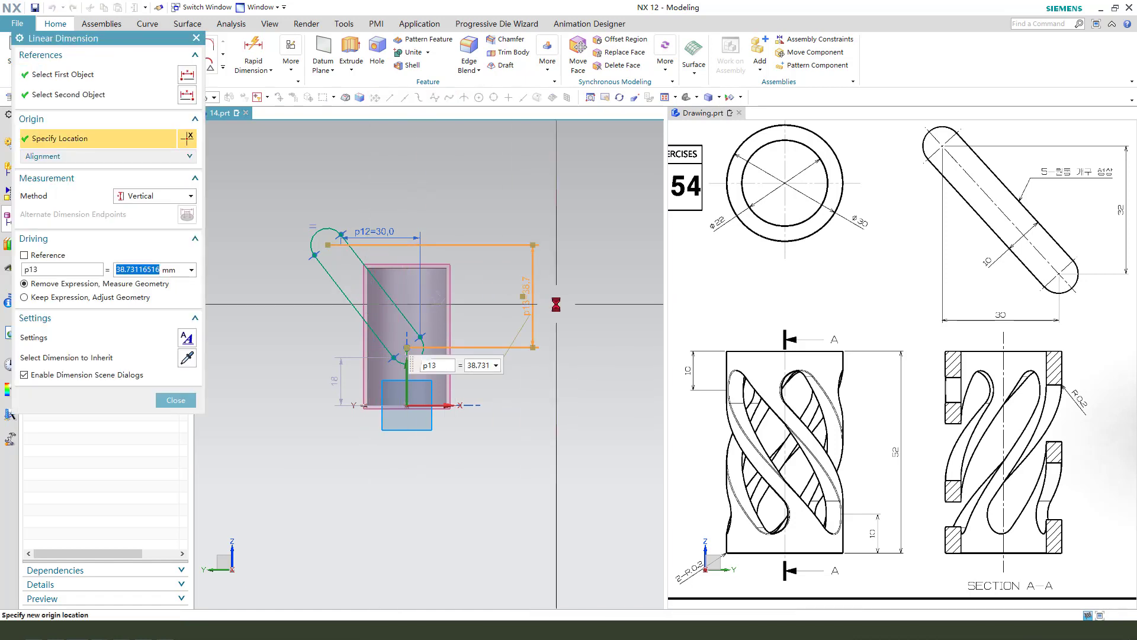
key(Return)
middle_click(590, 334)
Dimension the lower arc center's height above the horizontal sketch axis as 10 mm.
scroll(372, 356, up, 1)
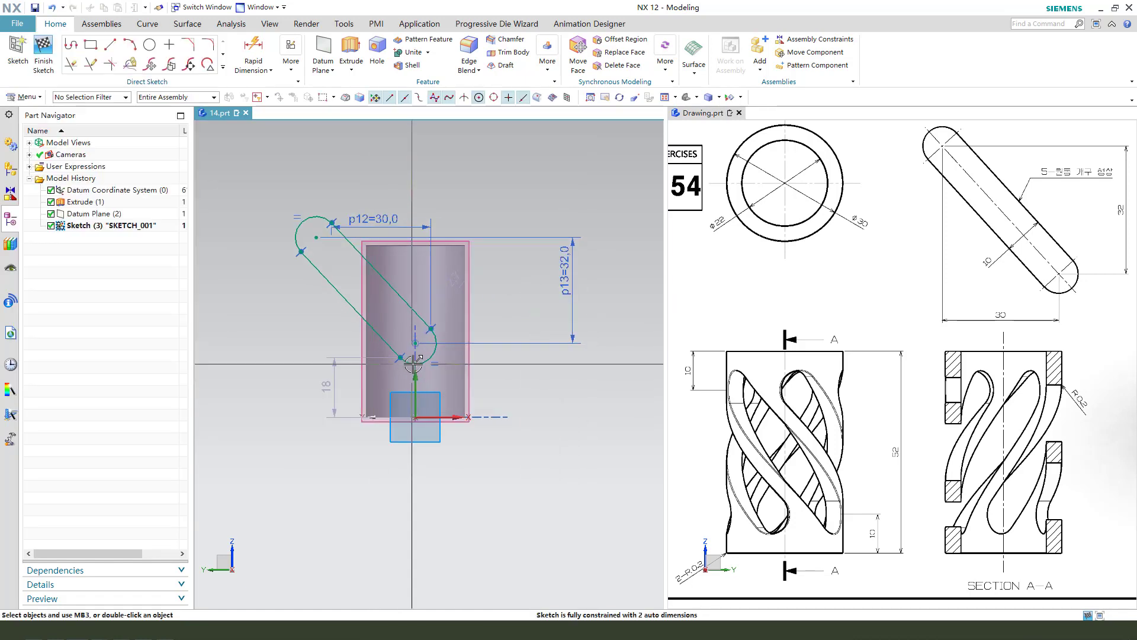
click(417, 343)
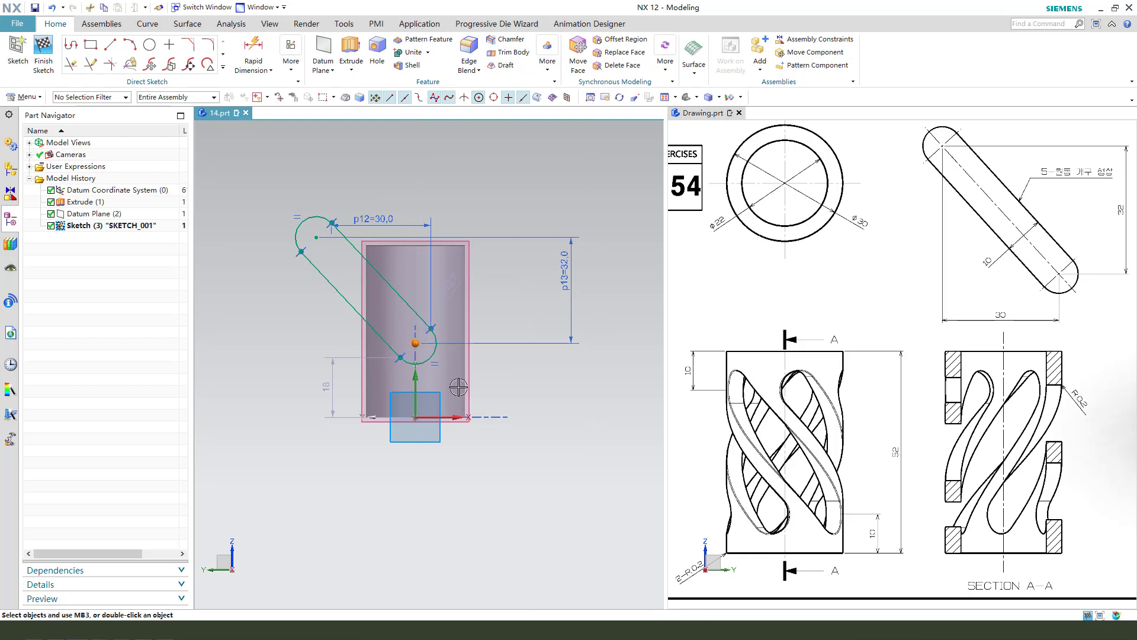
click(420, 418)
click(468, 397)
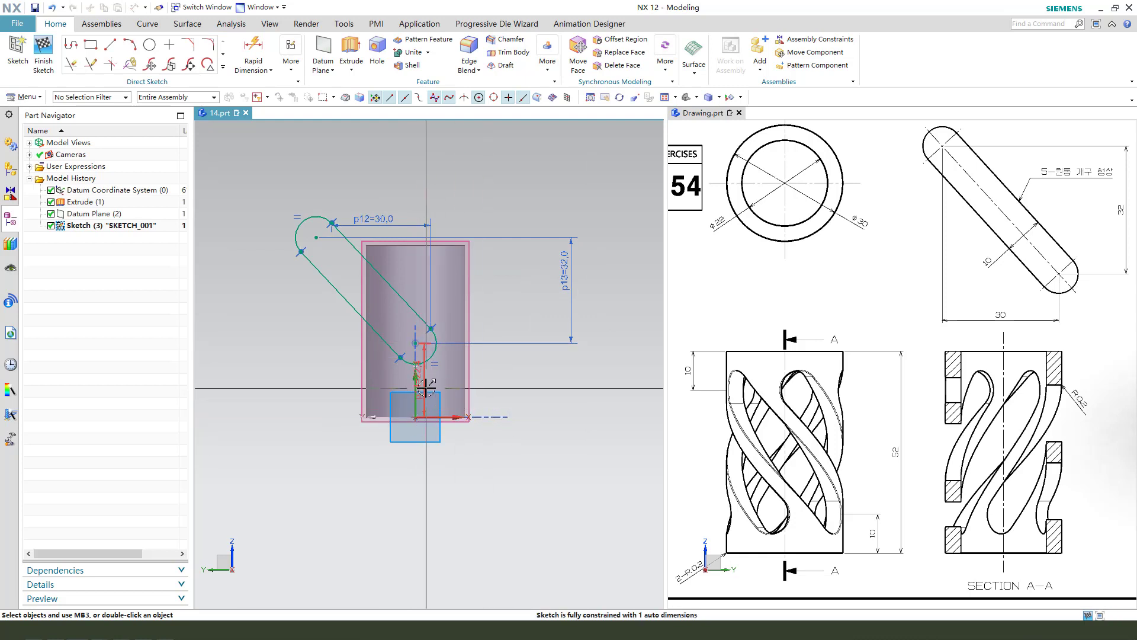
drag(436, 384, 530, 388)
click(528, 392)
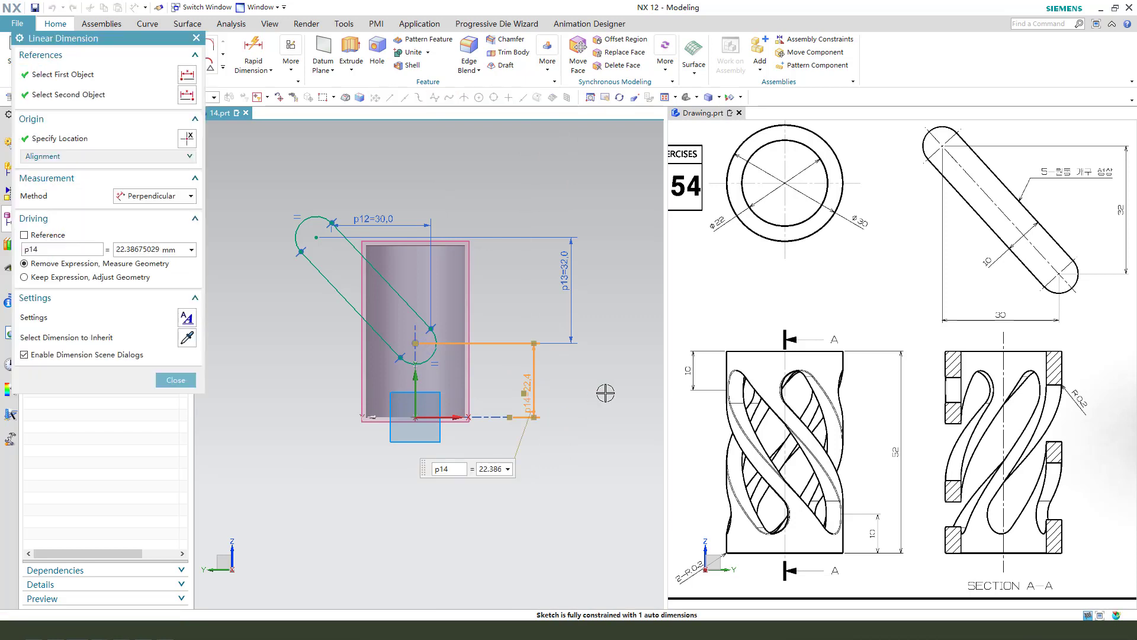
key(Return)
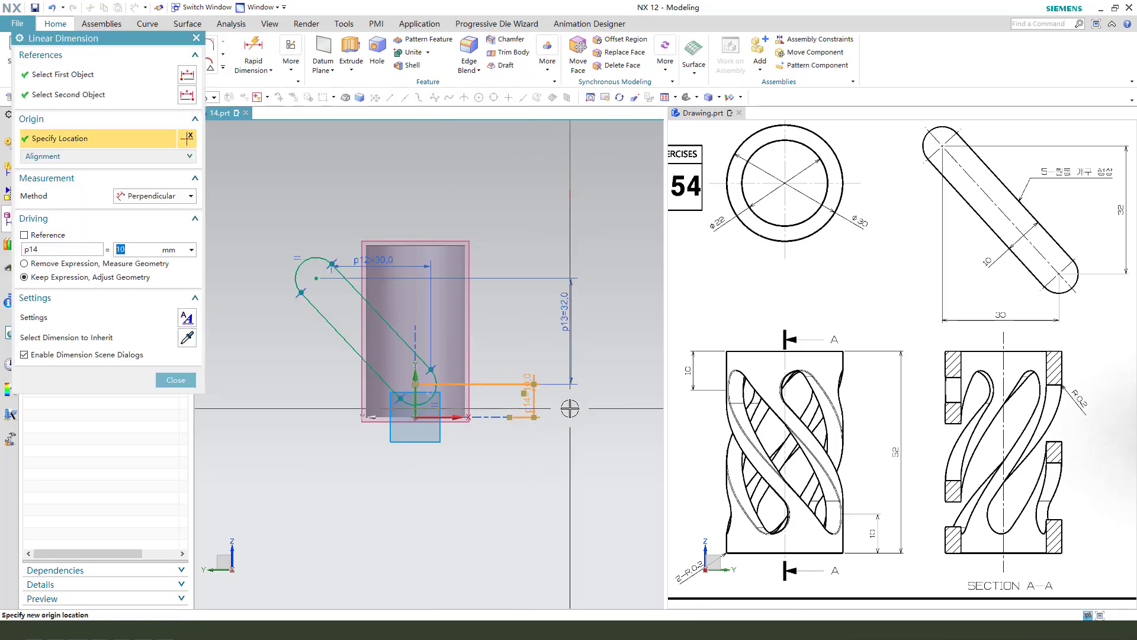
key(Escape)
Rearrange the slot's 10, 32 and 30 mm dimensions clear of the geometry and finish the sketch.
drag(535, 410, 535, 451)
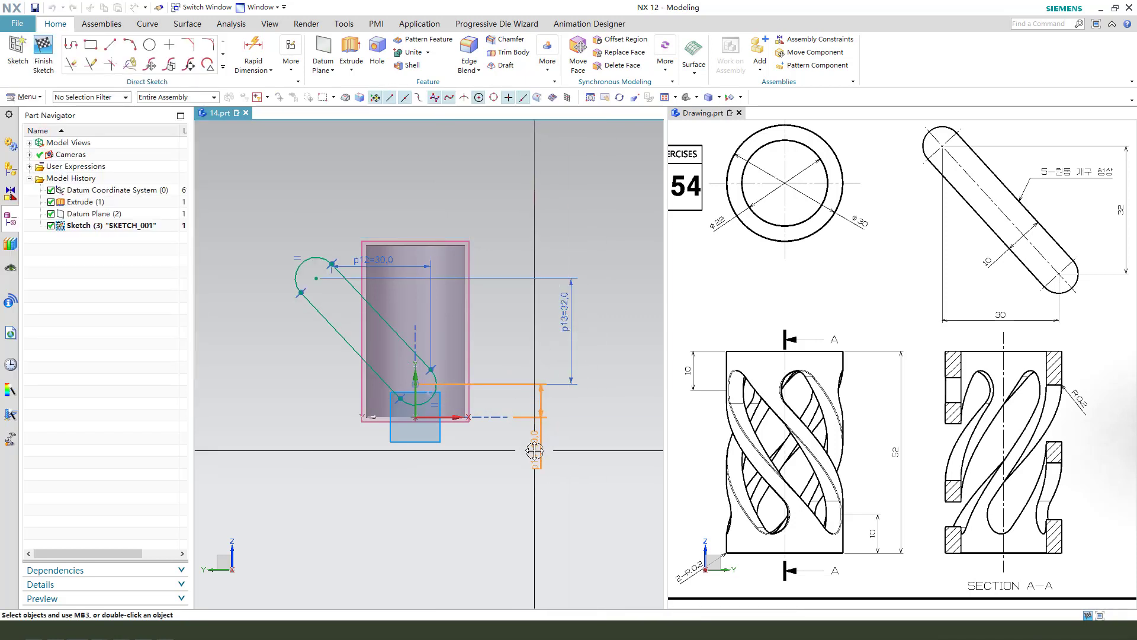
drag(566, 321, 535, 321)
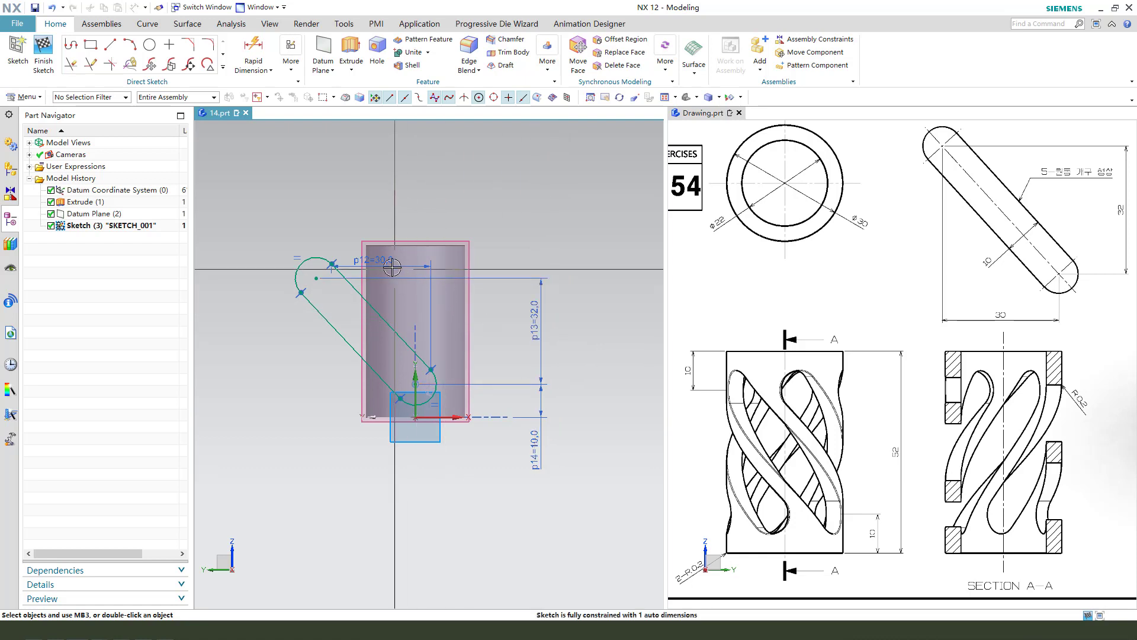
drag(373, 260, 457, 203)
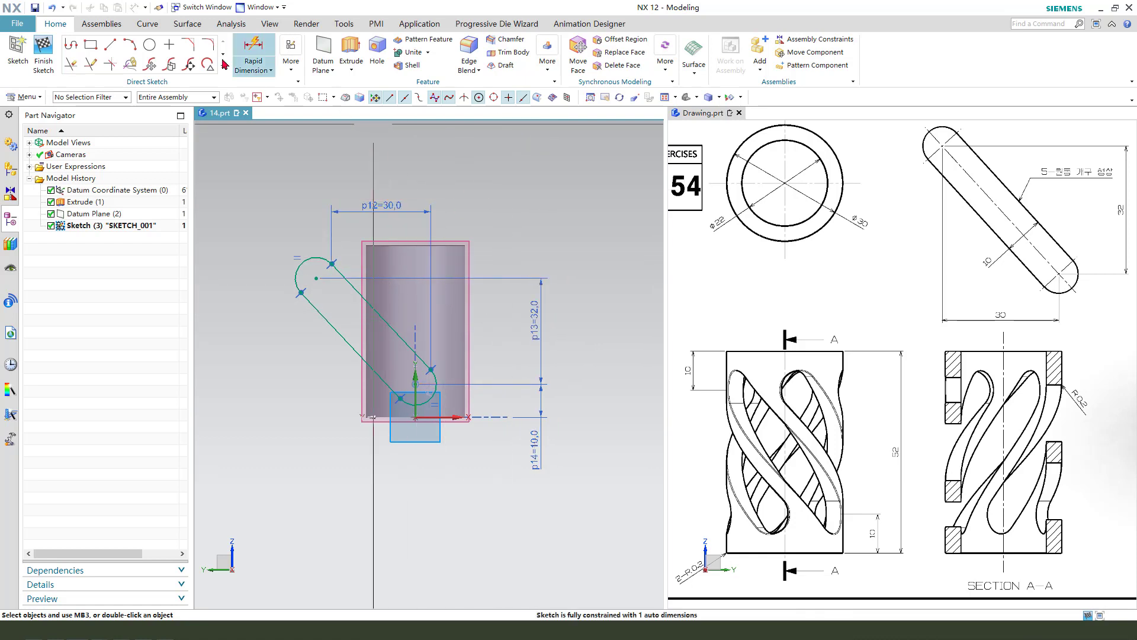
click(52, 68)
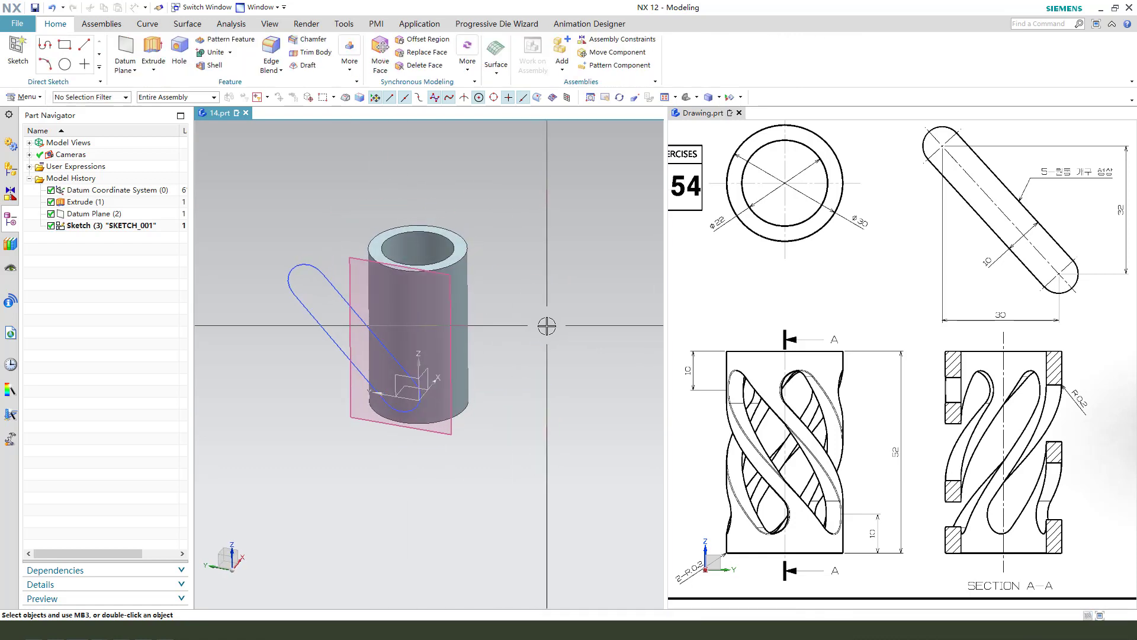
Wrap the slot sketch curves around the tube's outer cylindrical face, using the tangent datum plane as the wrap plane.
middle_drag(535, 325, 539, 320)
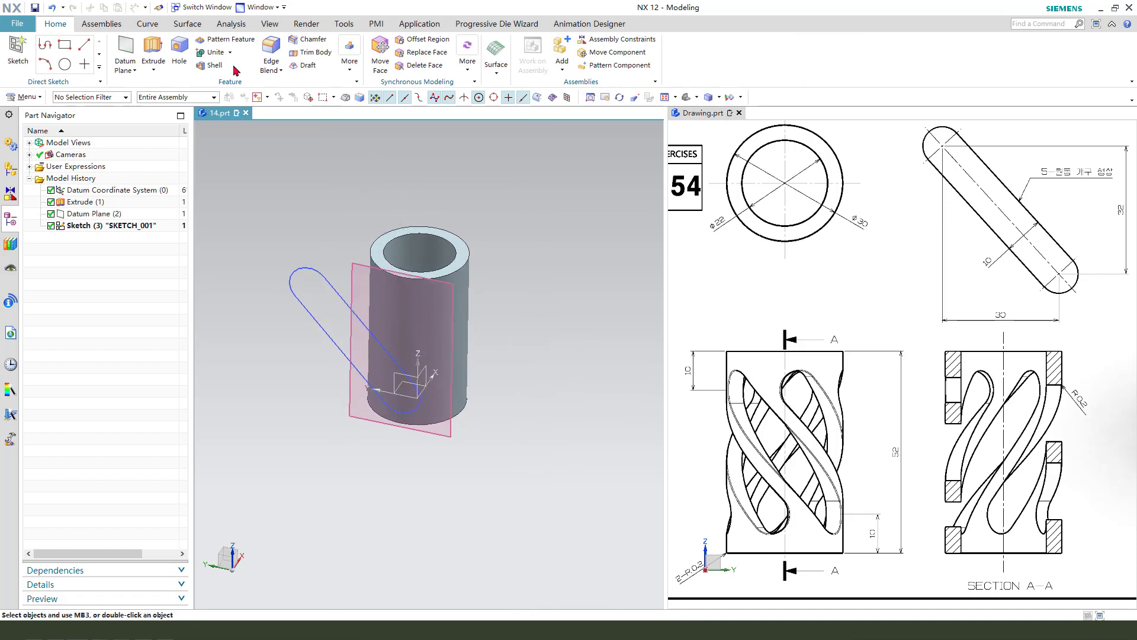
click(156, 26)
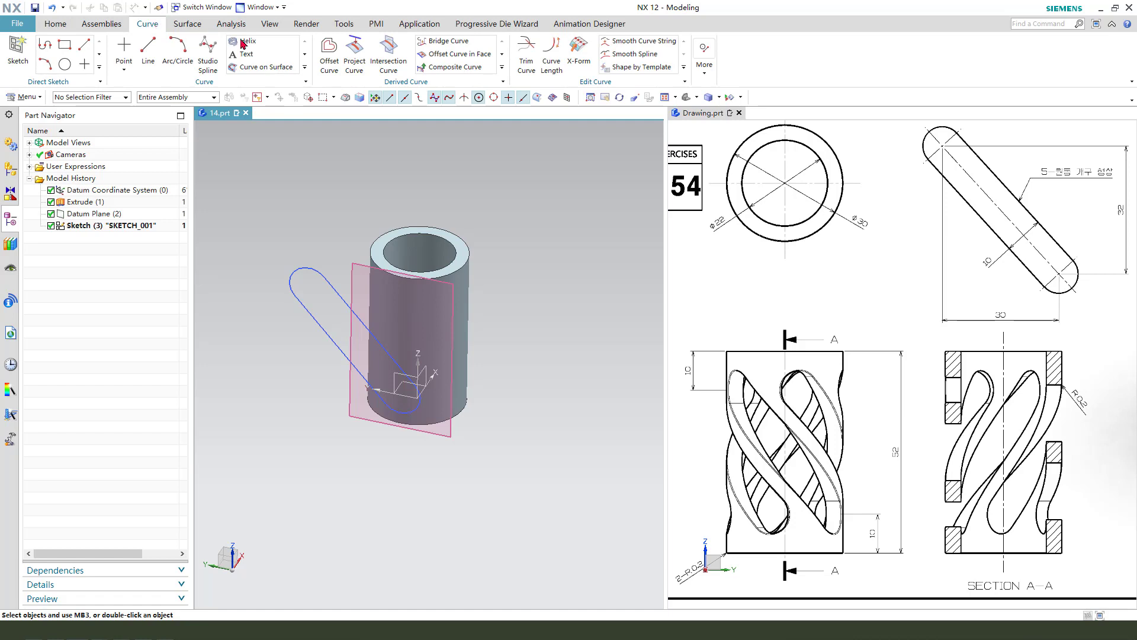
click(502, 67)
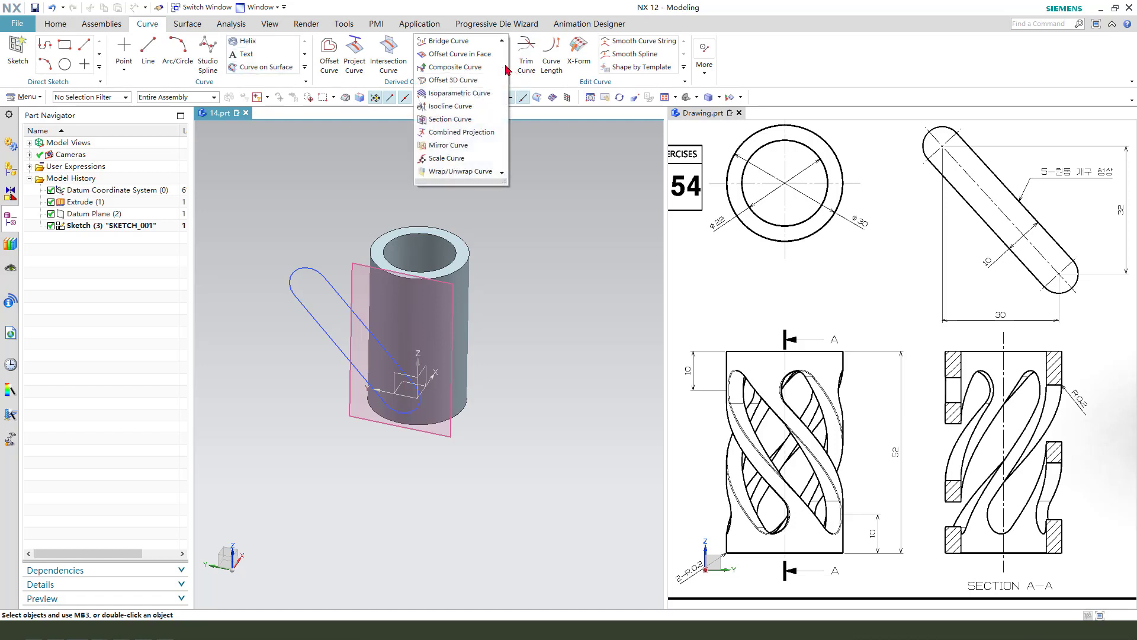
click(457, 172)
middle_drag(533, 278, 539, 277)
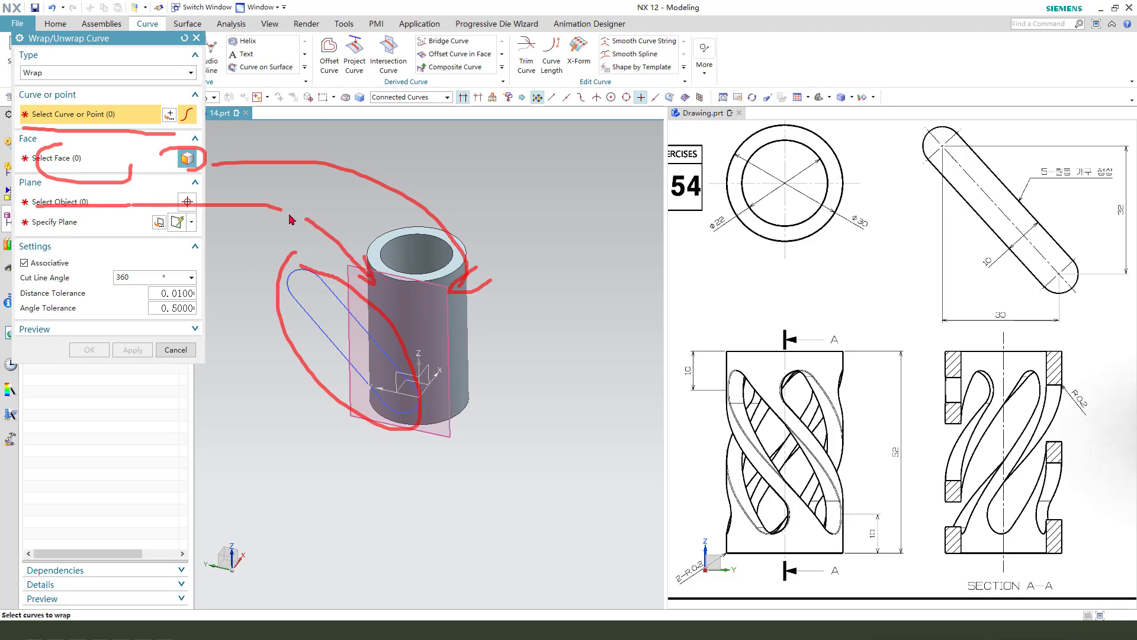
key(Escape)
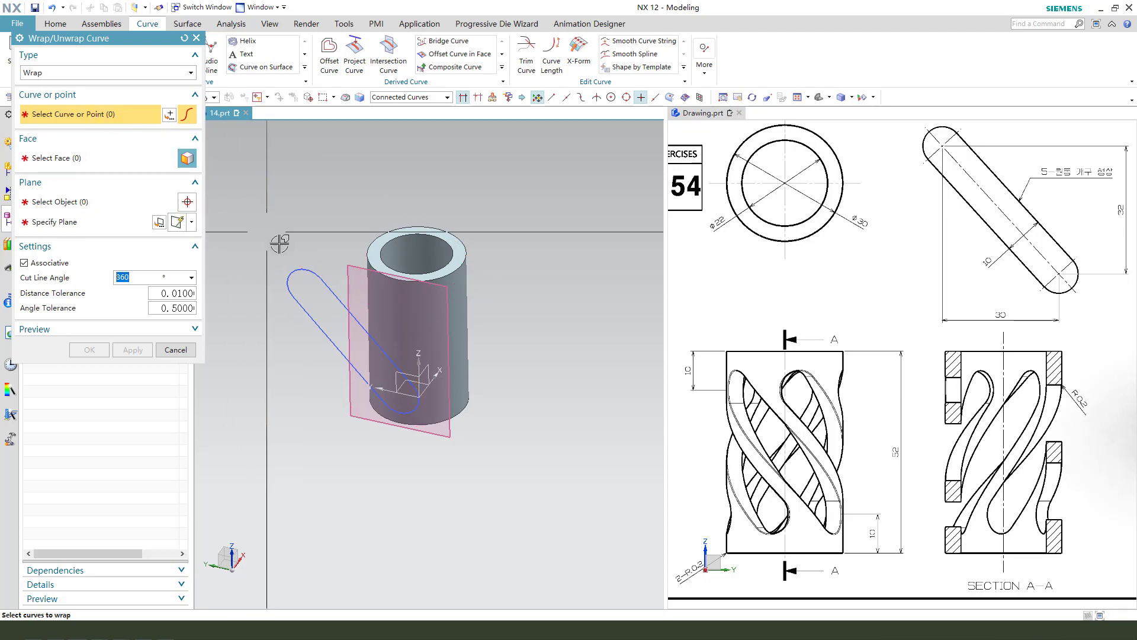
click(294, 259)
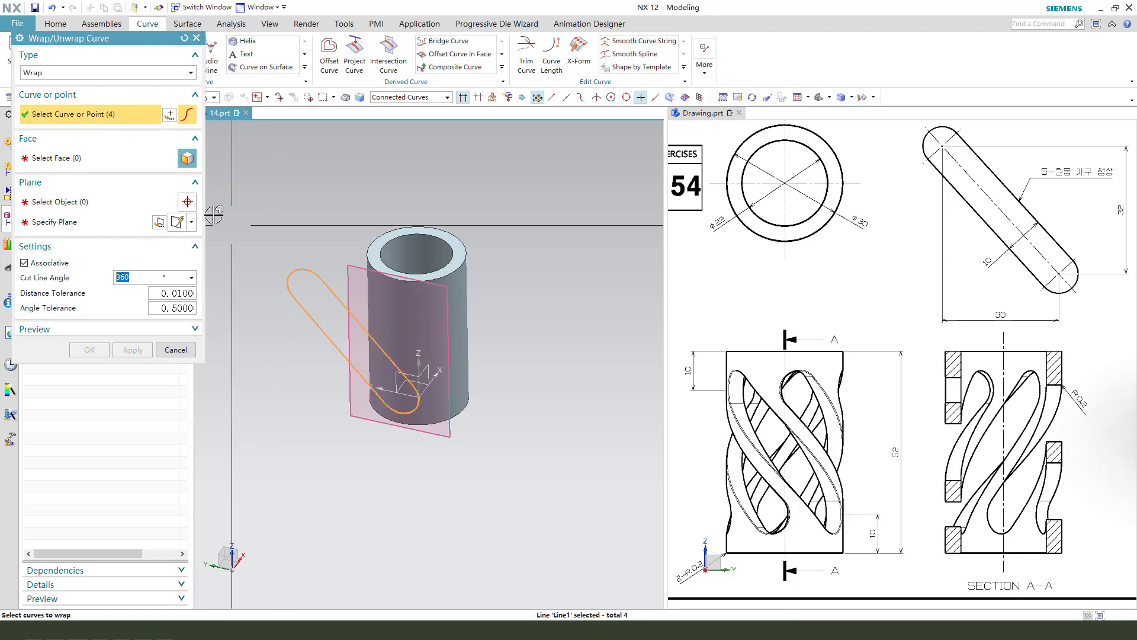
click(56, 158)
click(458, 289)
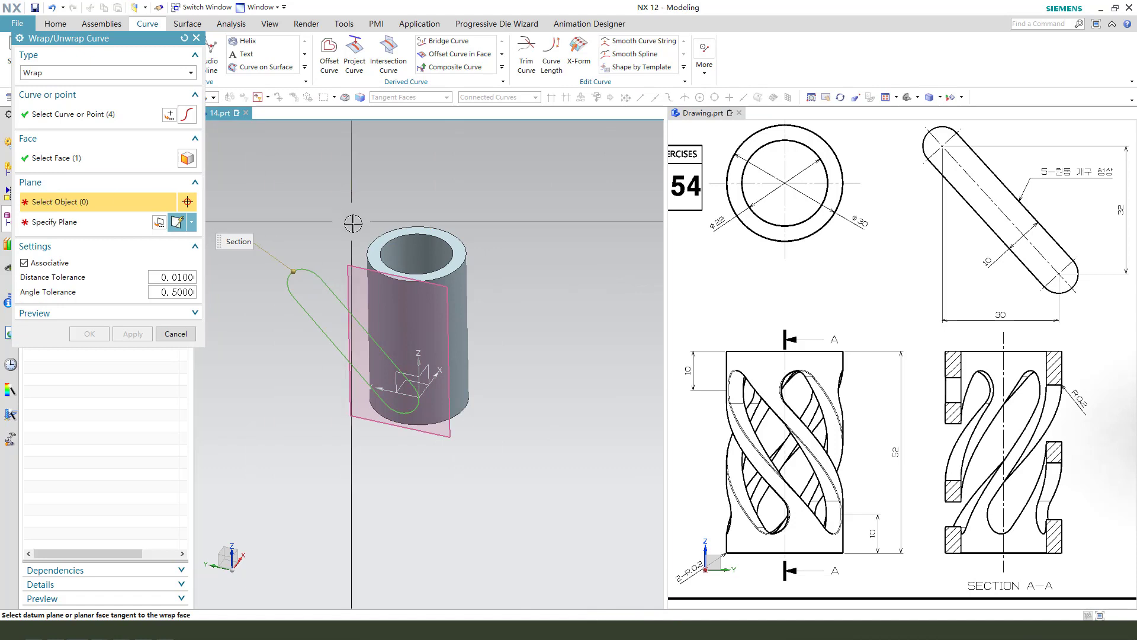
click(351, 274)
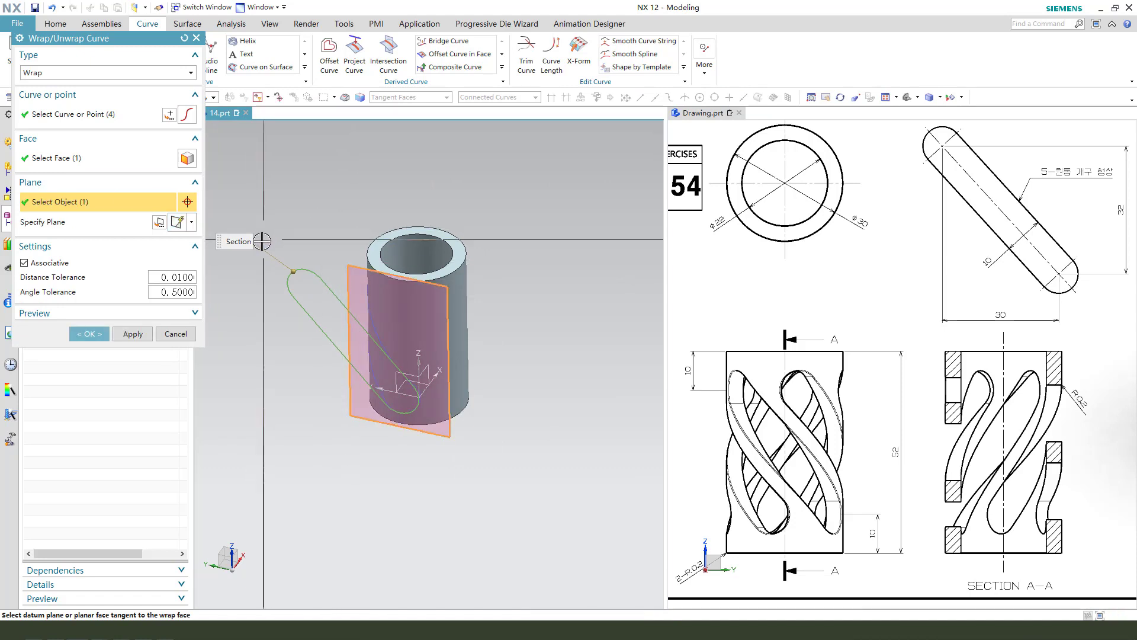
click(93, 334)
middle_drag(414, 331, 472, 357)
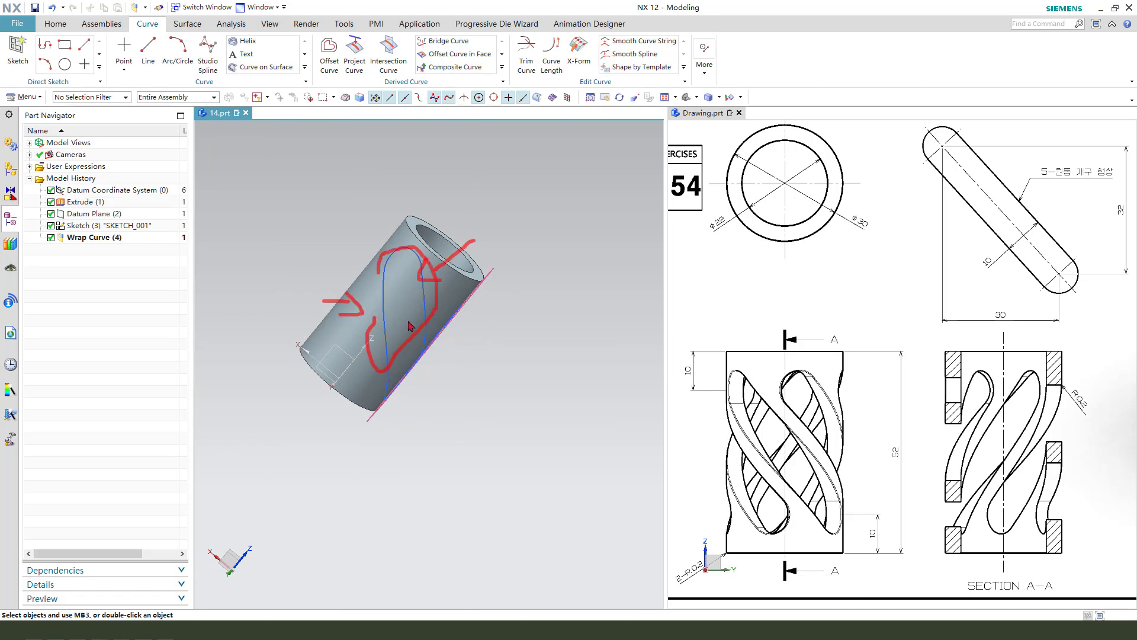
Hide the tangent datum plane and the flat slot sketch.
mouse_move(446, 347)
middle_down()
mouse_move(443, 337)
mouse_move(427, 356)
middle_up()
click(348, 275)
click(317, 285)
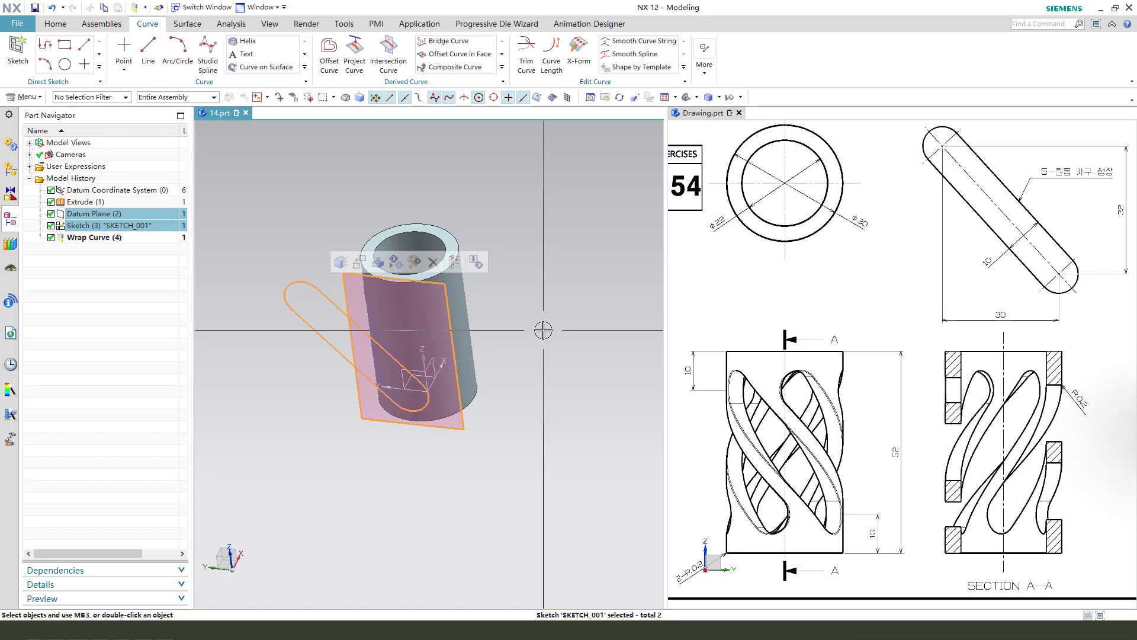
key(ctrl+b)
mouse_move(391, 345)
middle_down()
mouse_move(356, 318)
mouse_move(411, 315)
mouse_move(415, 296)
middle_up()
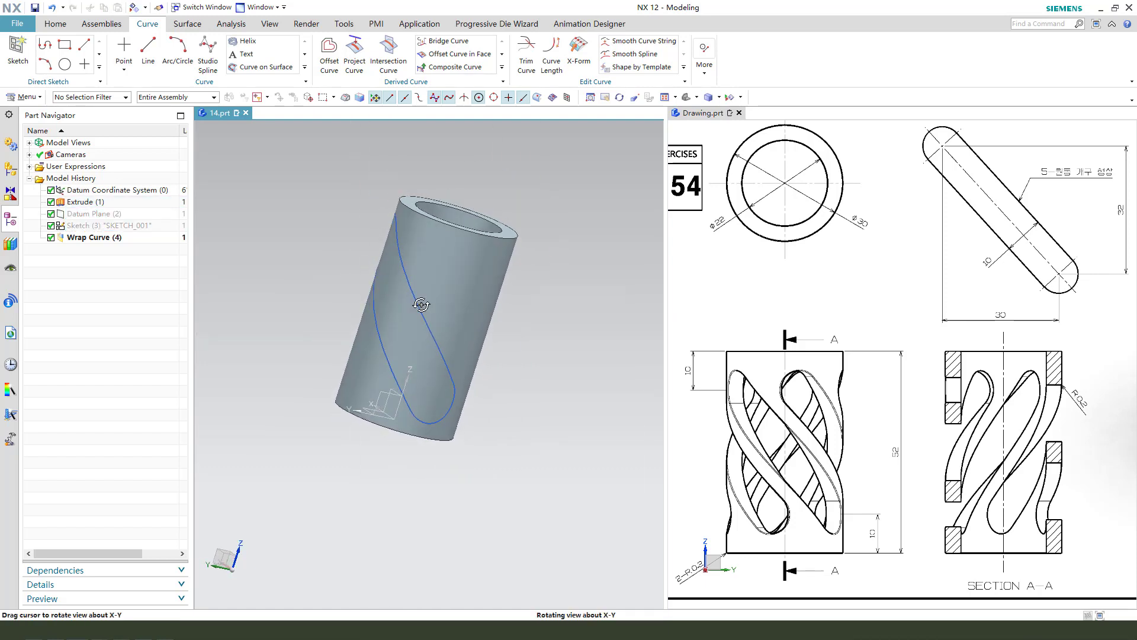
Divide the tube's faces with the wrapped slot curves, projecting them normal to the face.
click(188, 24)
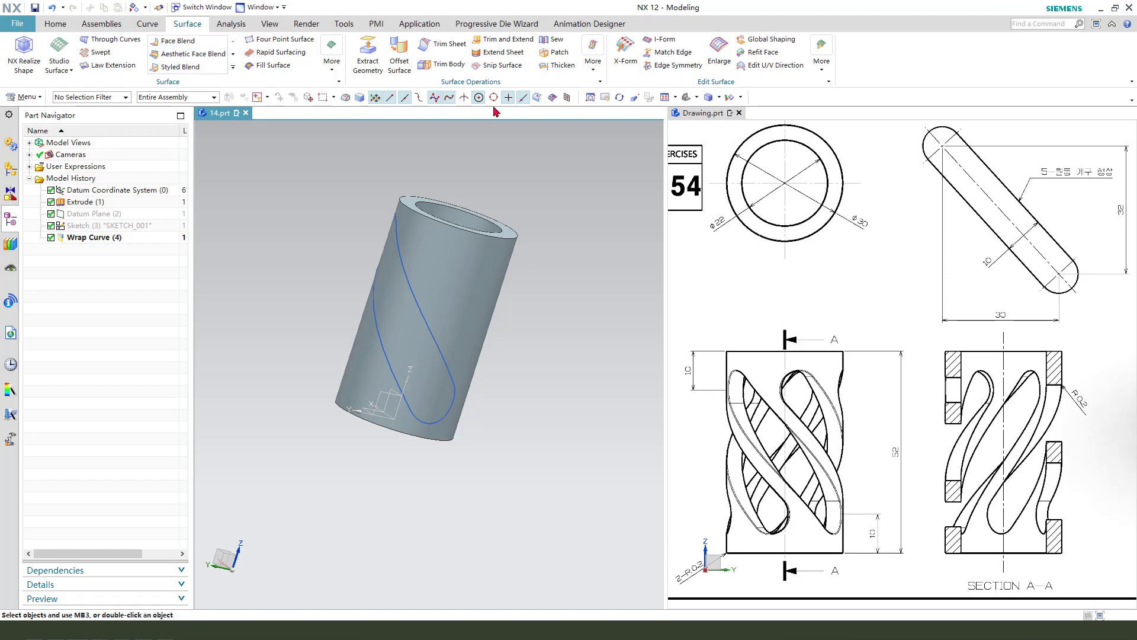
click(590, 70)
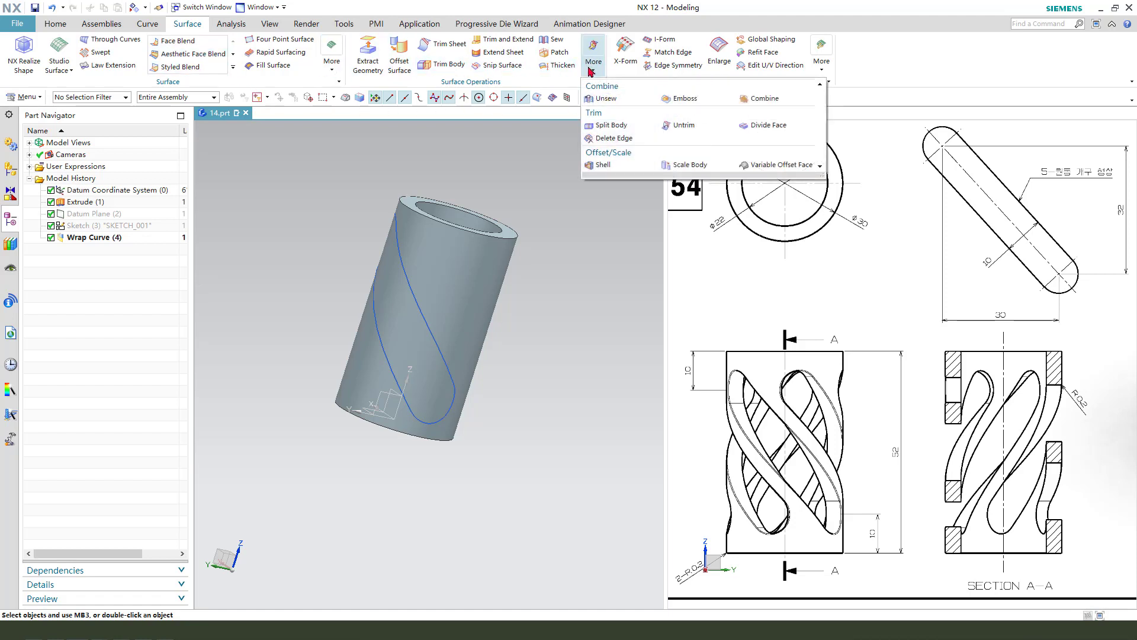
click(757, 126)
middle_drag(515, 325, 532, 308)
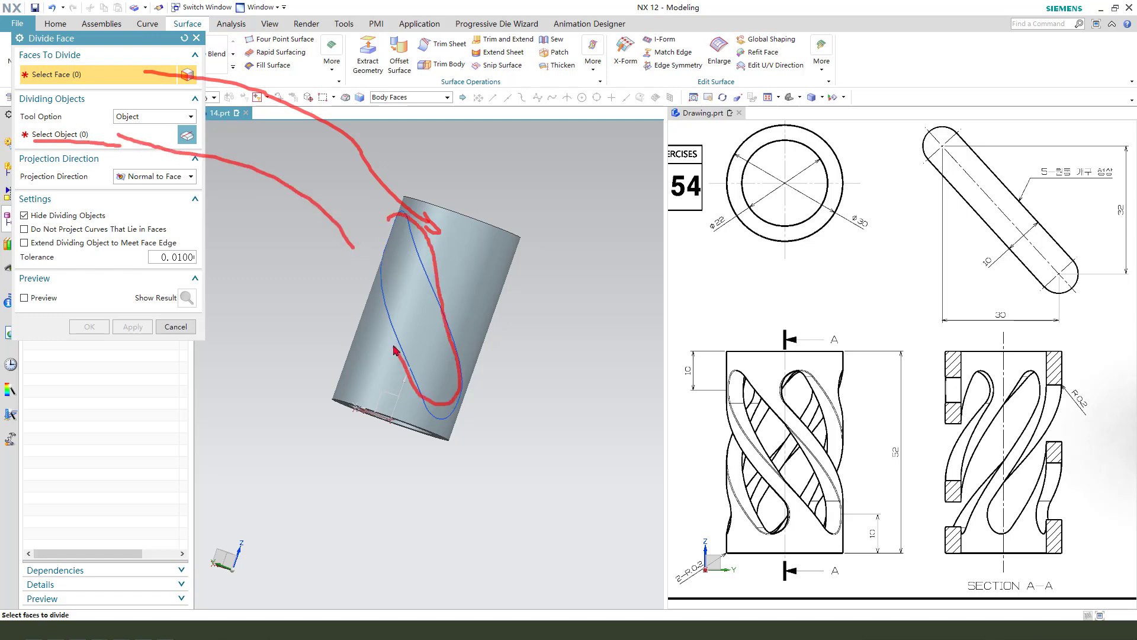
key(Escape)
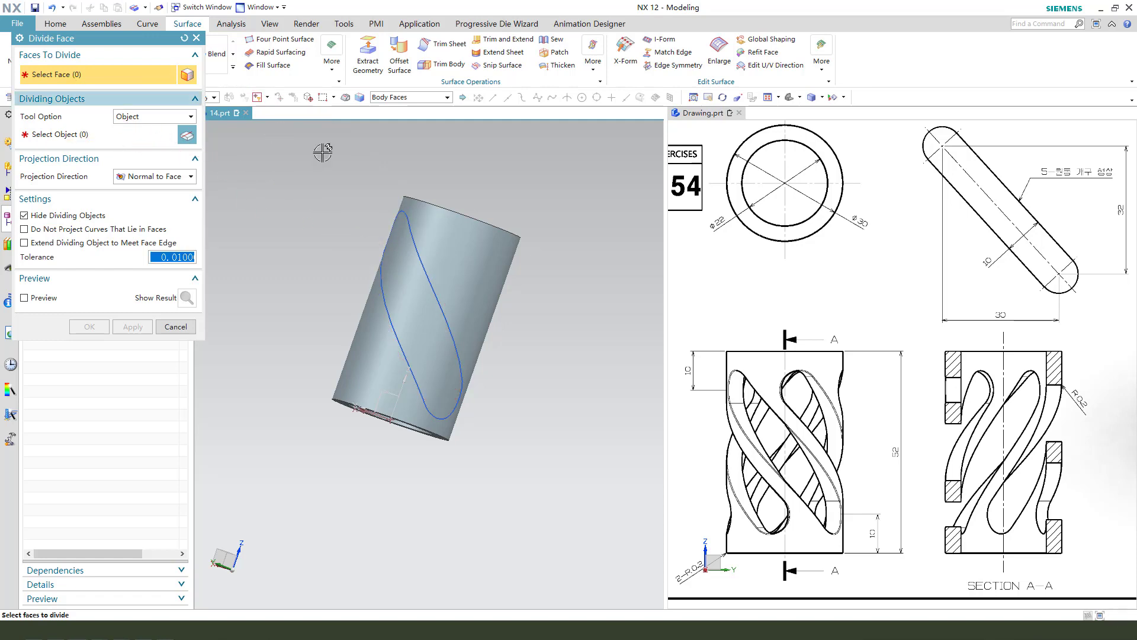
click(445, 224)
middle_click(360, 121)
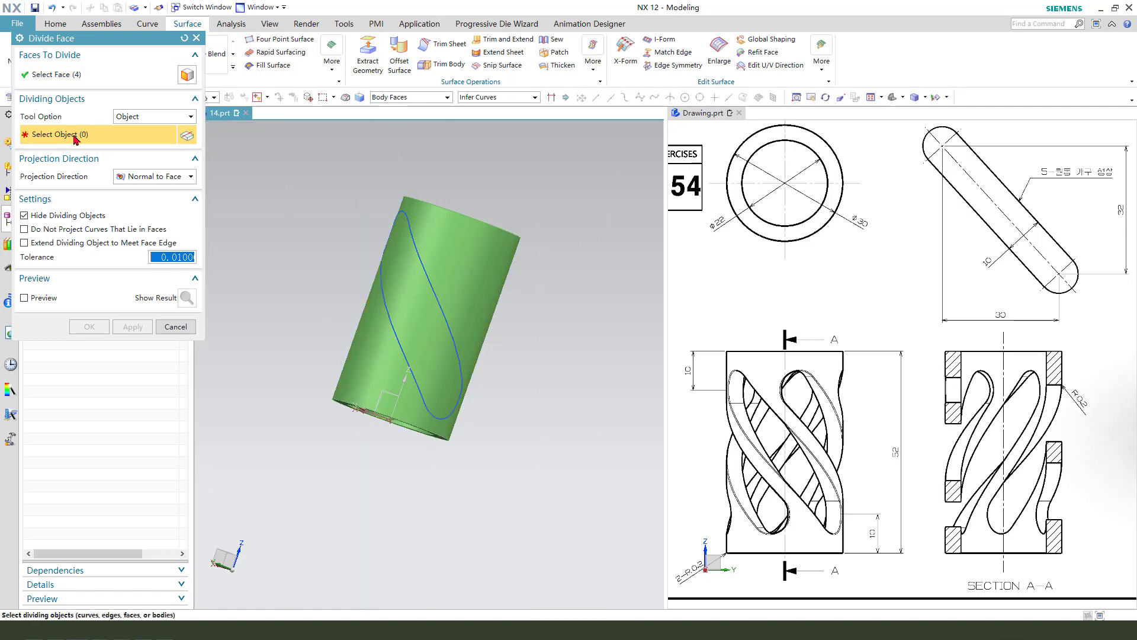
click(401, 219)
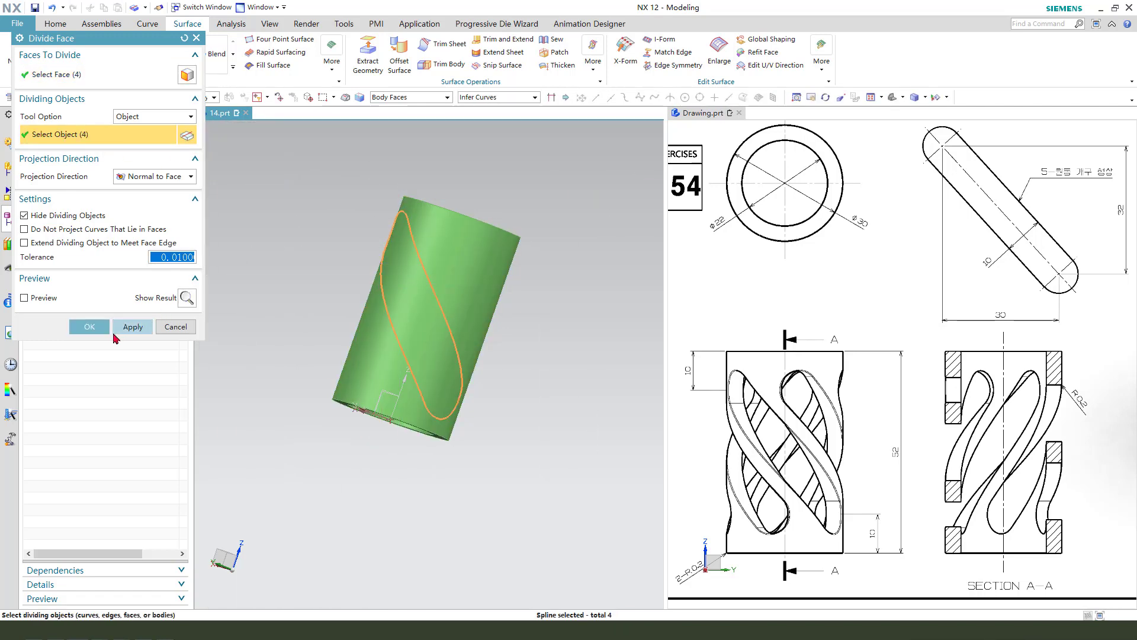
click(90, 327)
middle_drag(462, 295, 471, 302)
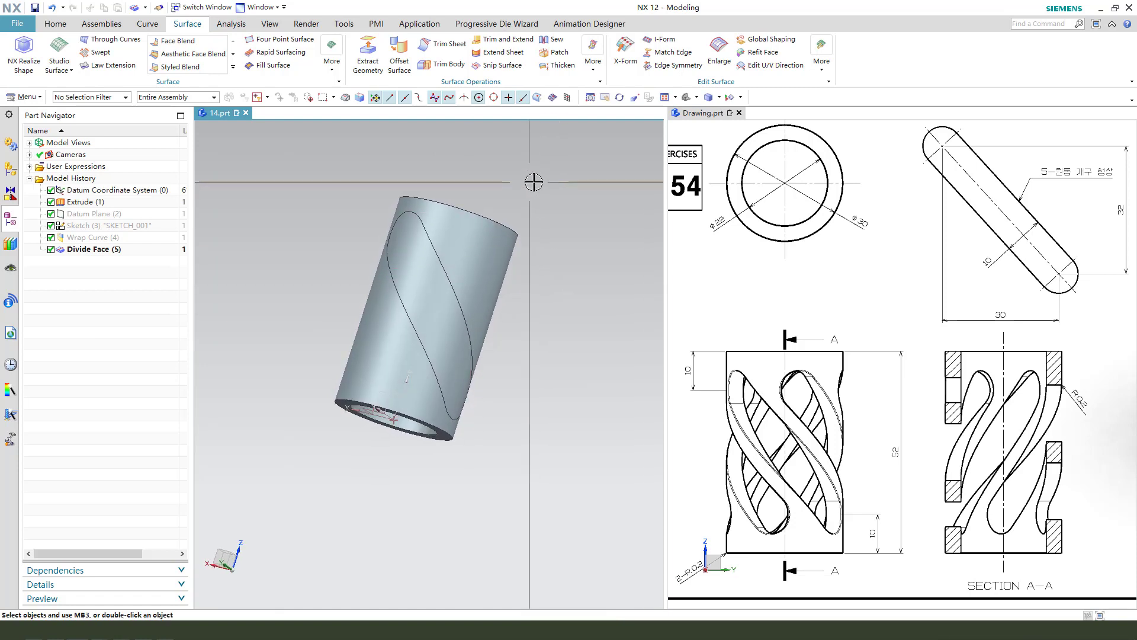
middle_drag(539, 208, 525, 208)
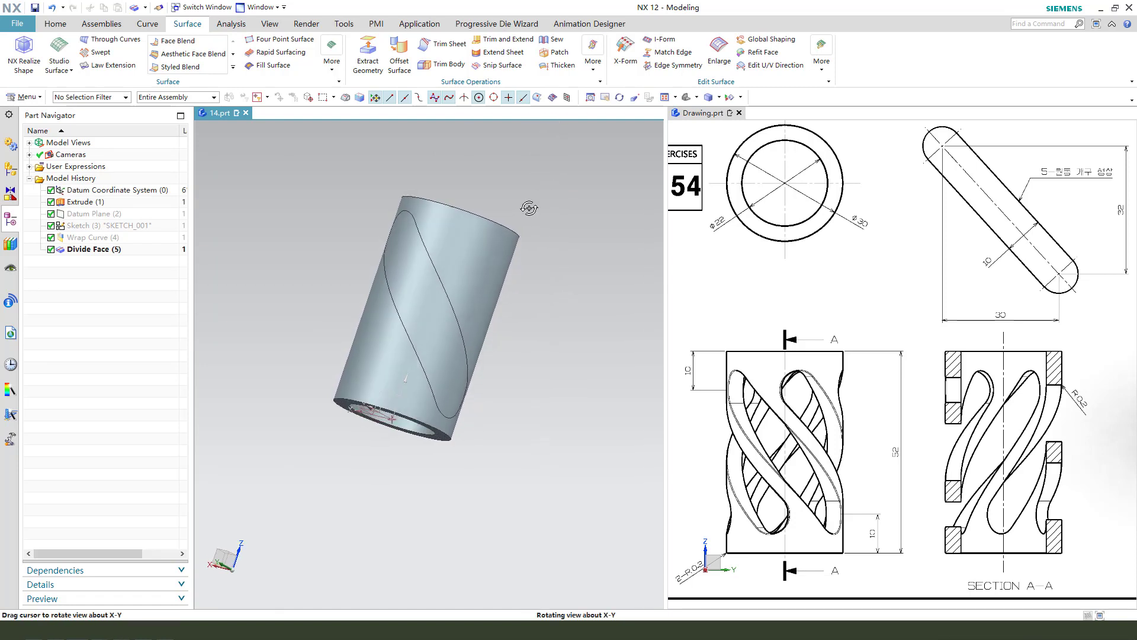
Thicken only the divided slot face by 9 mm with the direction reversed, subtracting it from the tube to cut through the wall.
click(557, 65)
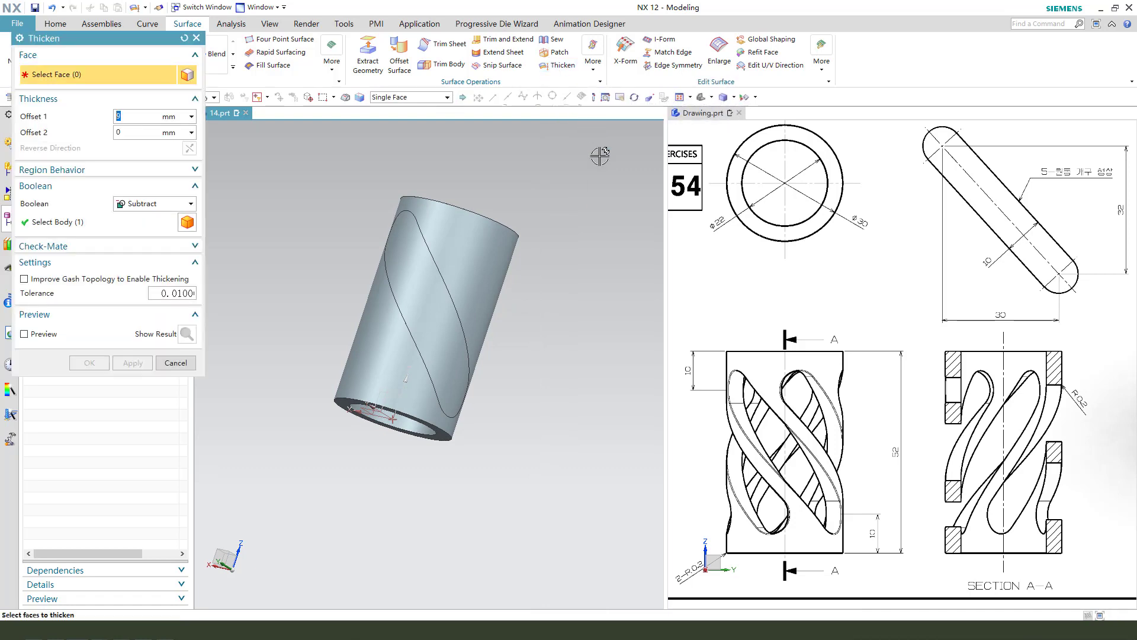
click(408, 100)
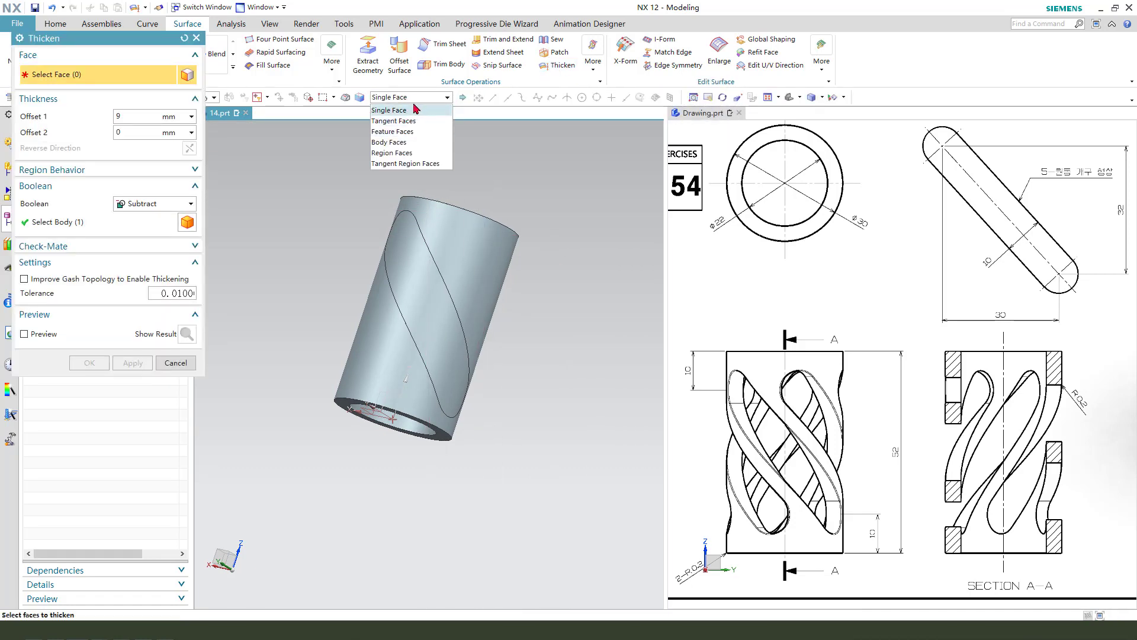
click(415, 109)
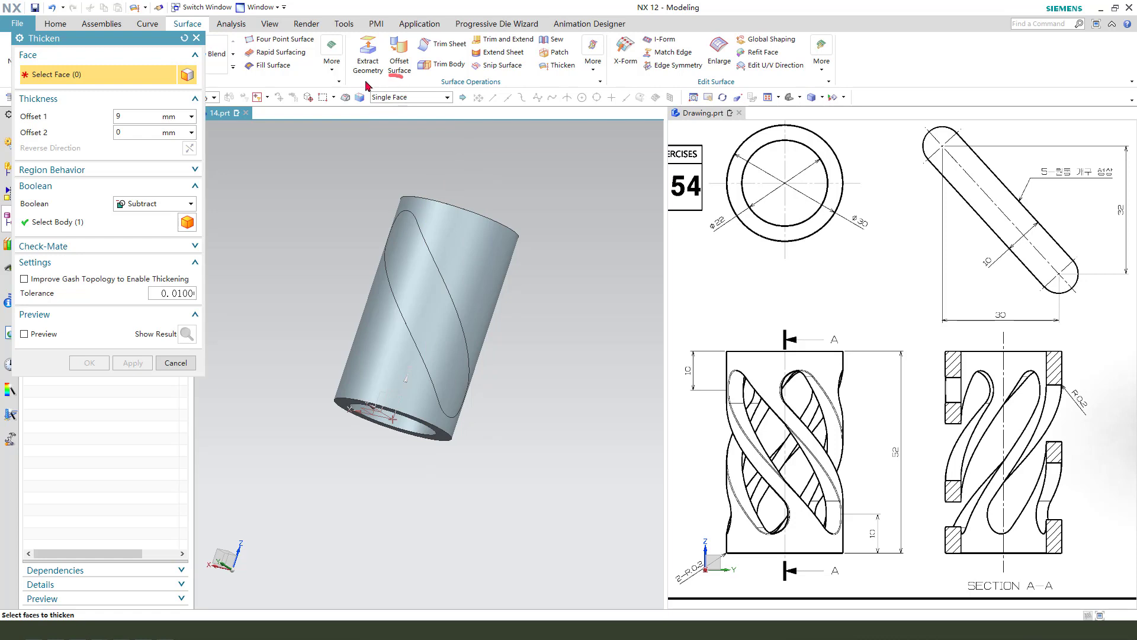
click(411, 246)
middle_drag(501, 182, 386, 366)
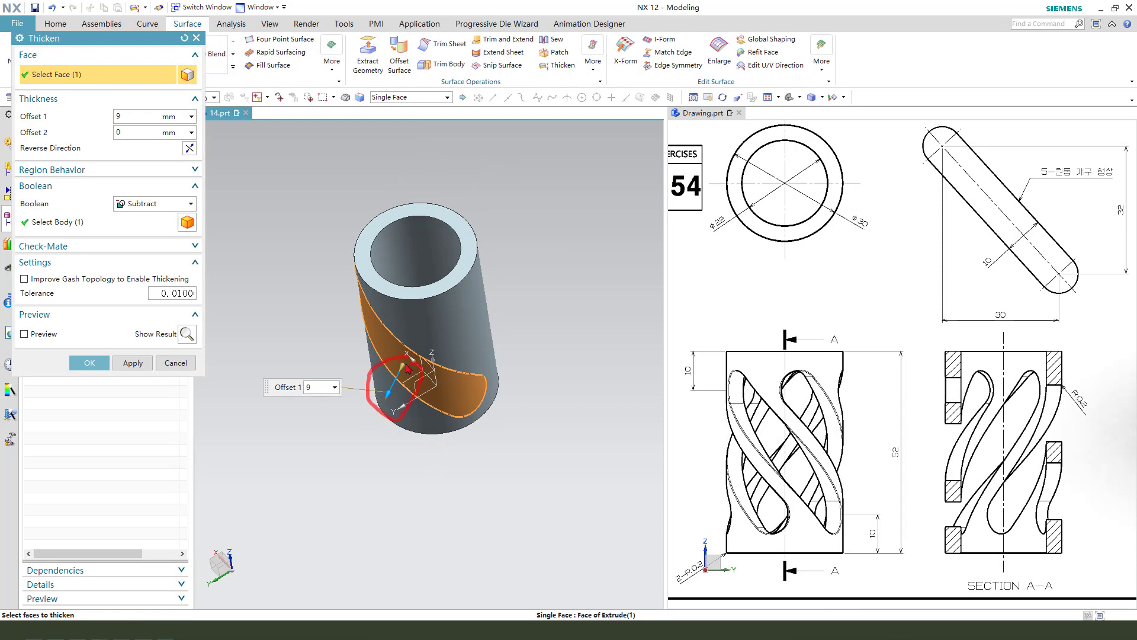
key(Escape)
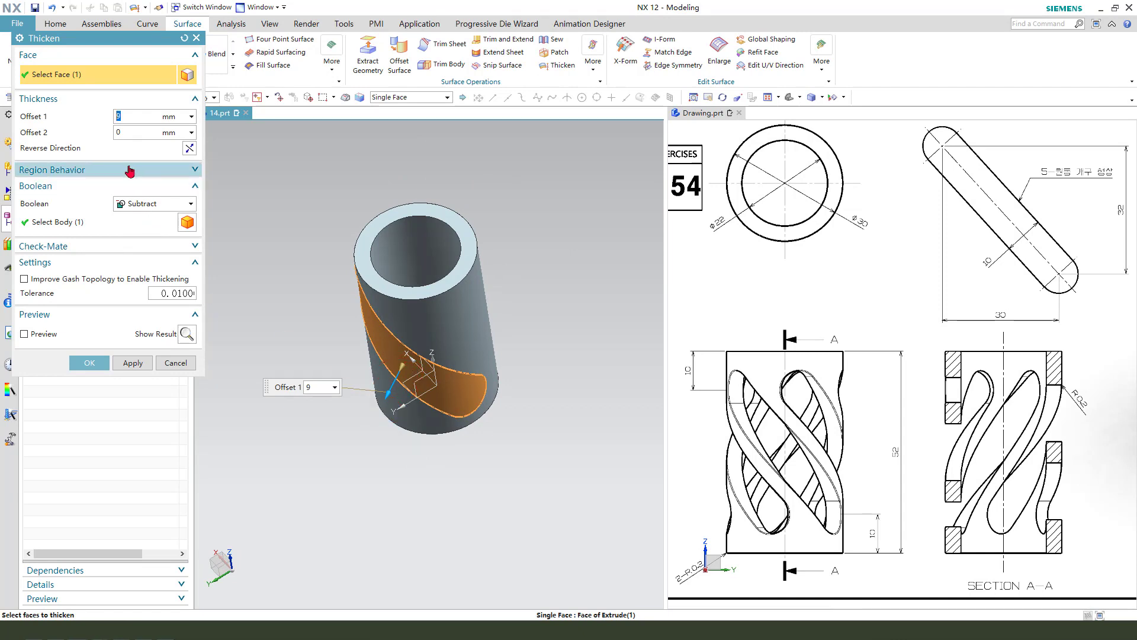
click(189, 149)
middle_drag(391, 260, 385, 296)
drag(77, 199, 87, 195)
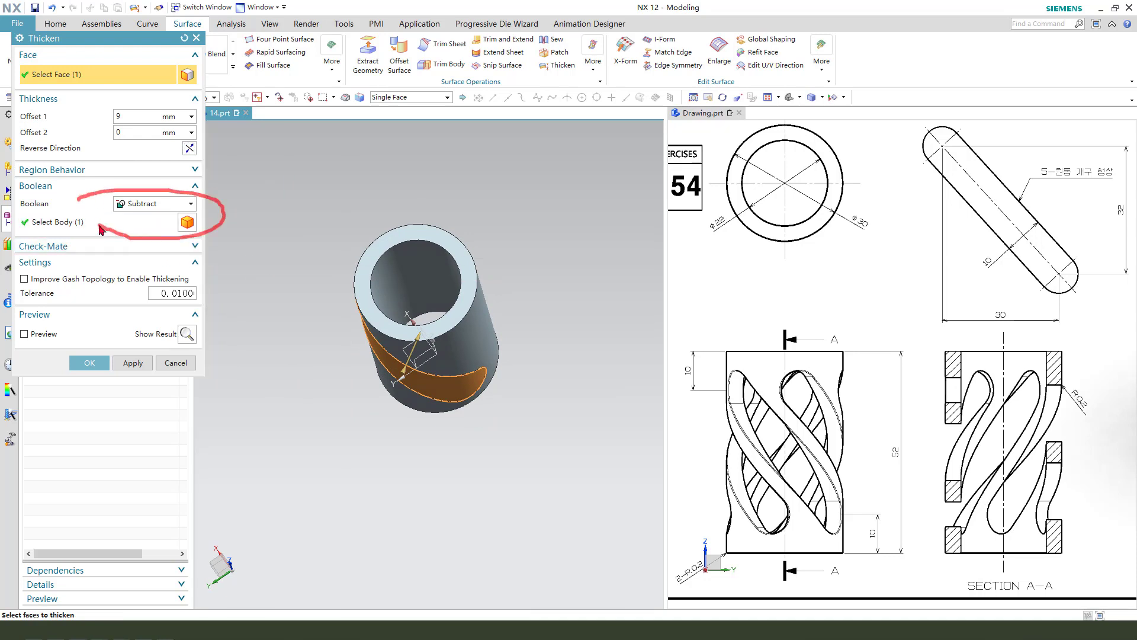
click(149, 204)
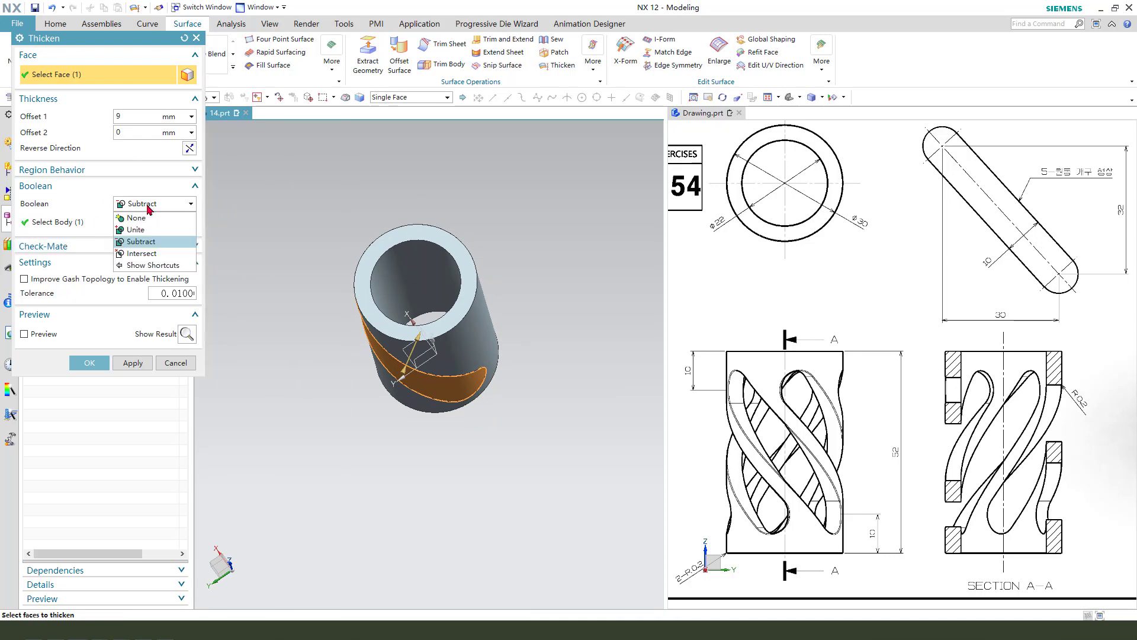
click(133, 245)
click(90, 364)
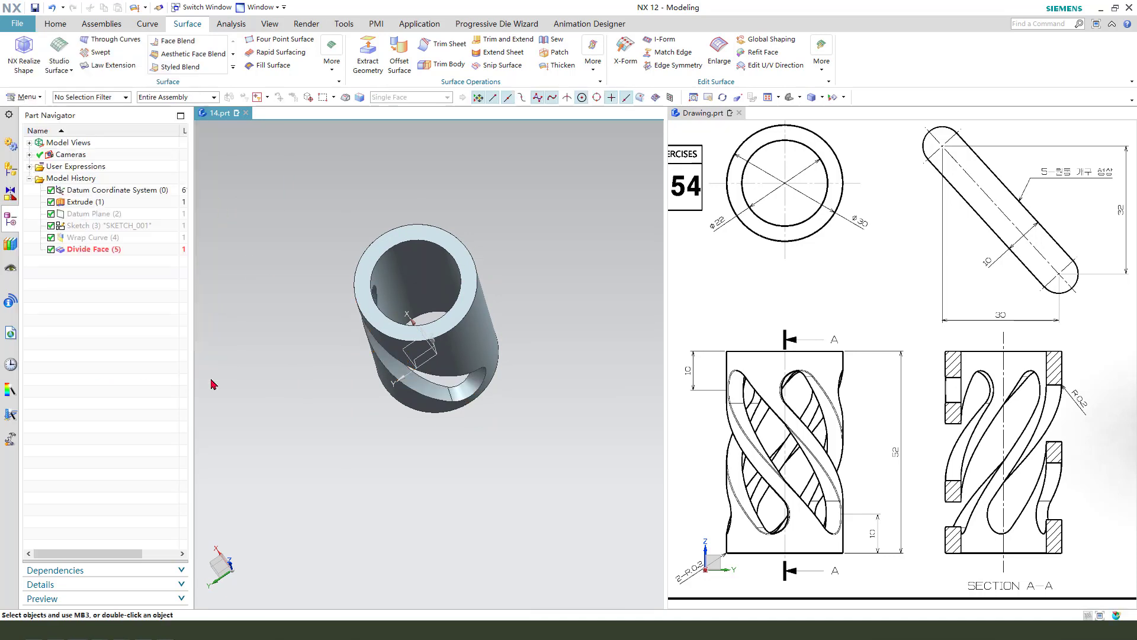
middle_drag(426, 356, 470, 330)
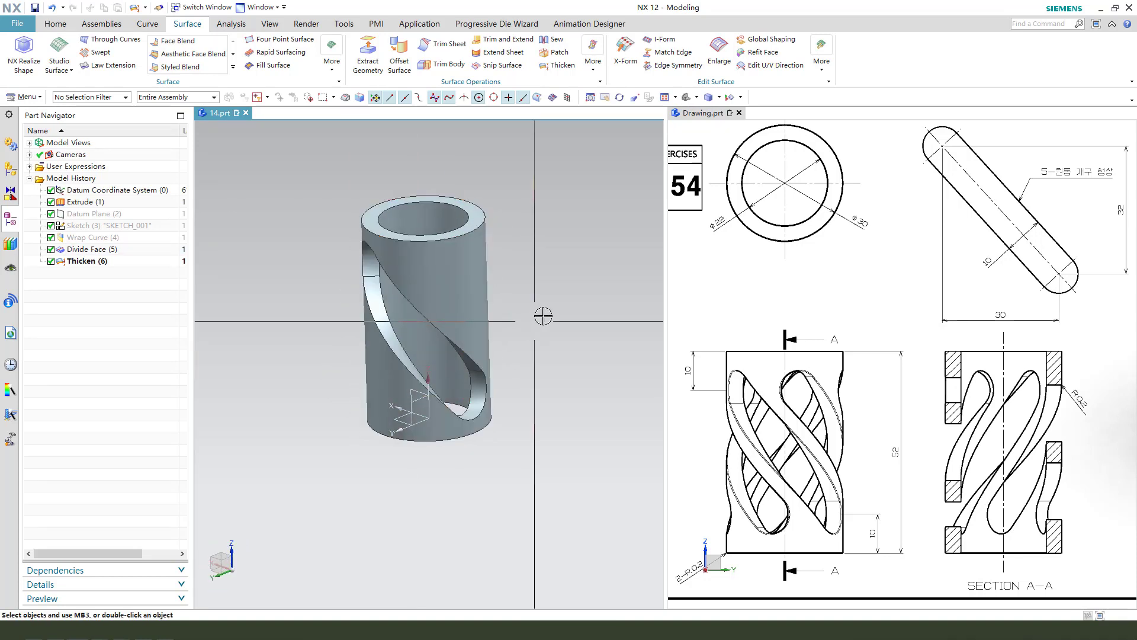
Blend the slot opening's outer edge loop with a 0.2 mm radius.
click(55, 24)
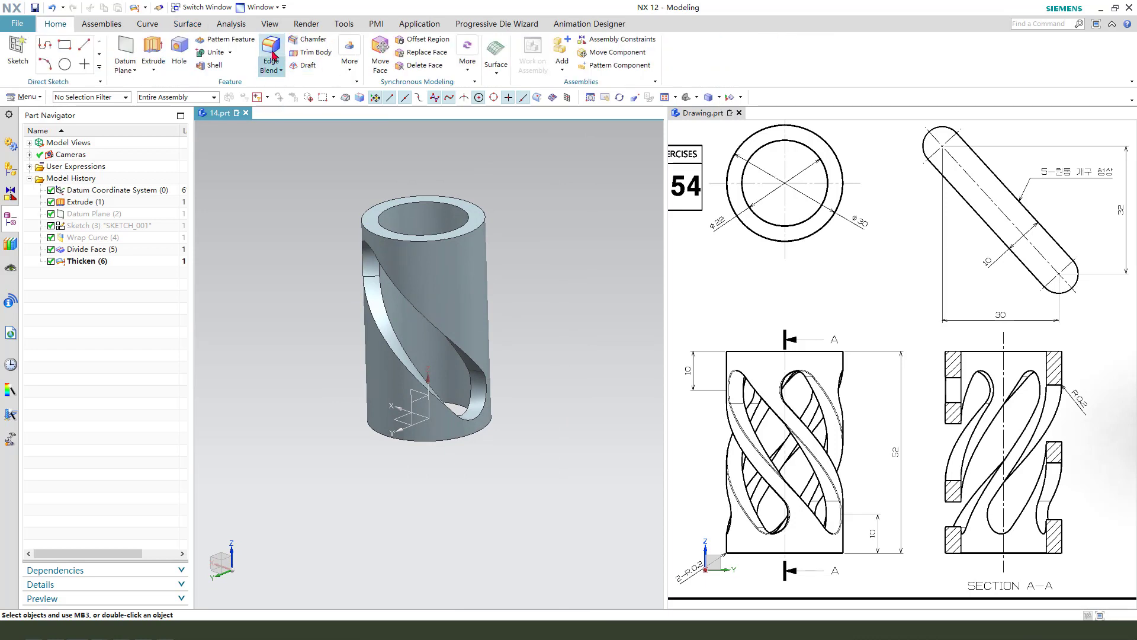
click(367, 321)
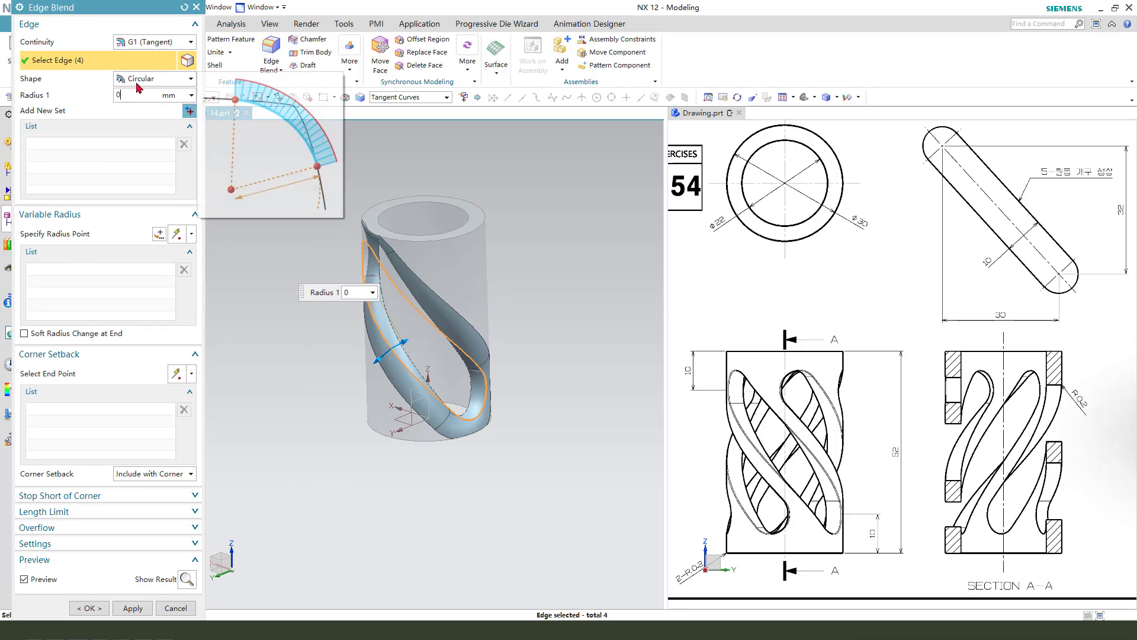
text(0.5)
key(Return)
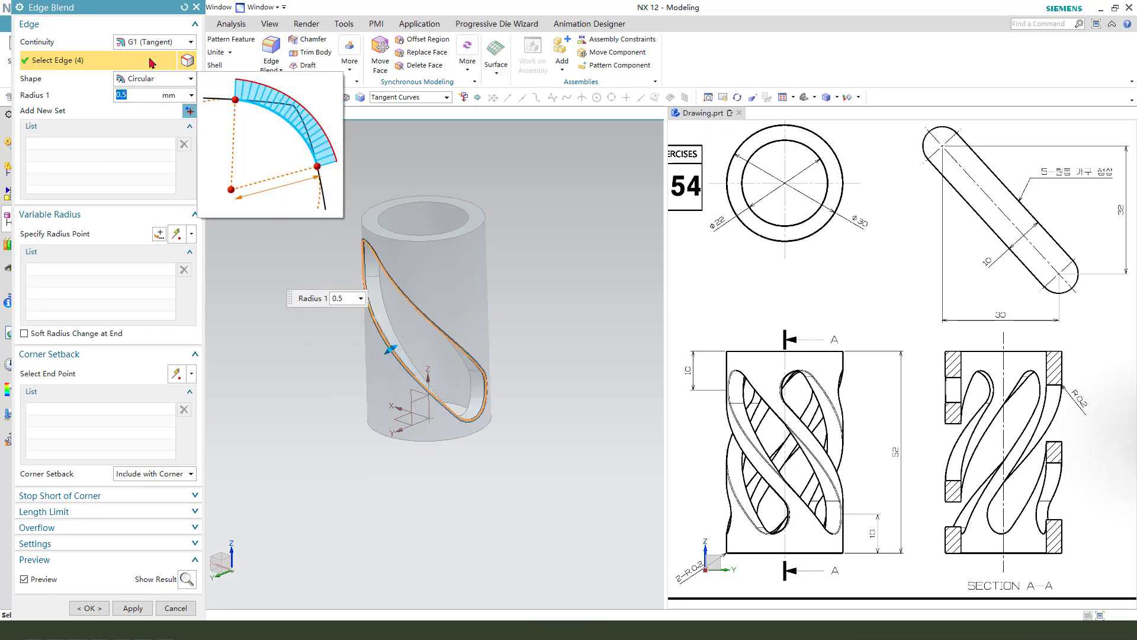
text(0.2)
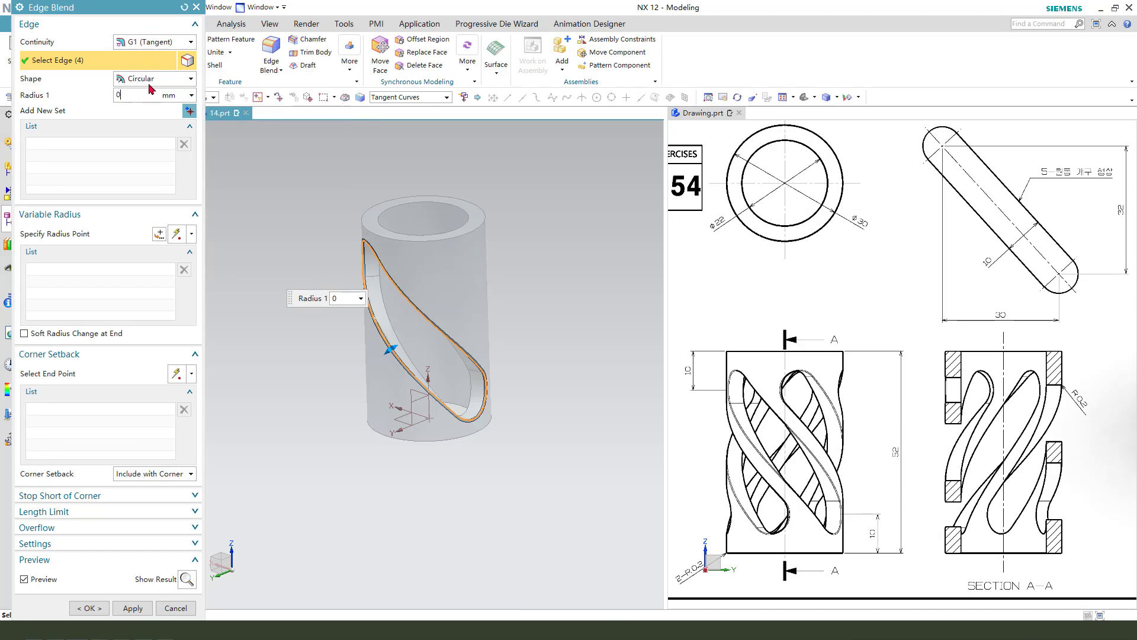
key(Return)
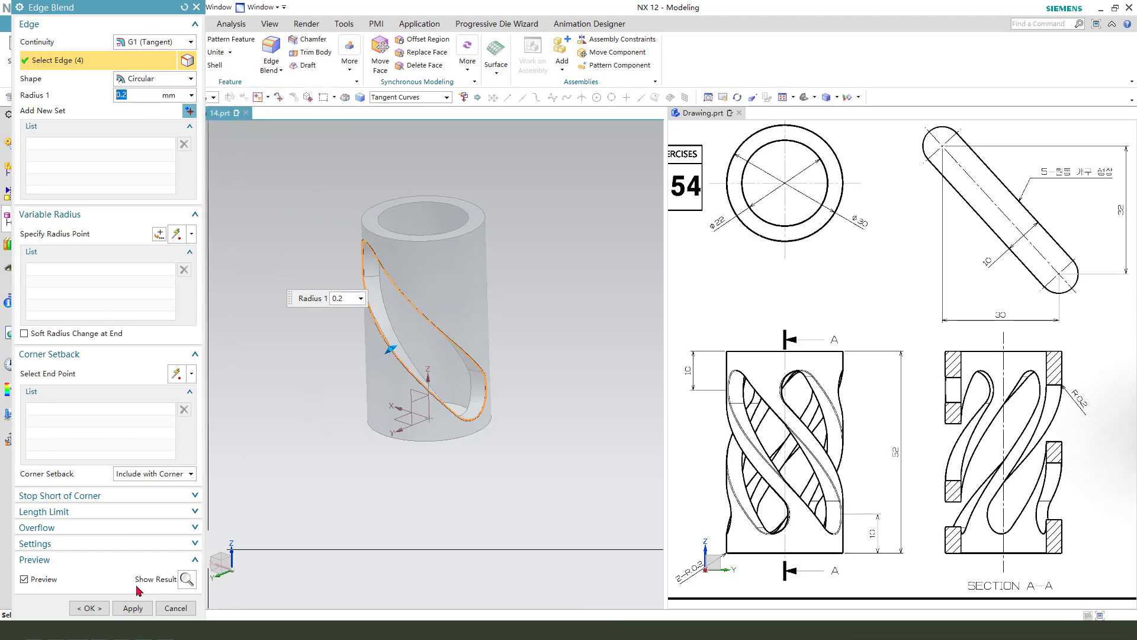
click(89, 608)
Pattern the slot's Thicken and Edge Blend features circularly around the tube's vertical axis through the rim centre, count 5 over a 360° span.
middle_drag(518, 359, 534, 360)
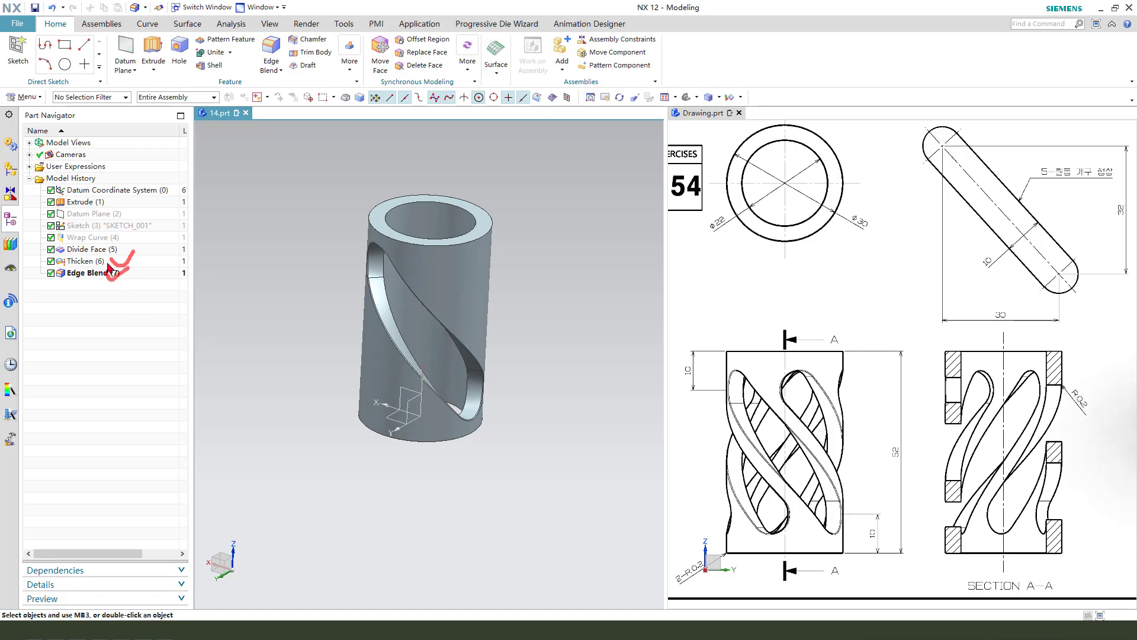
click(90, 261)
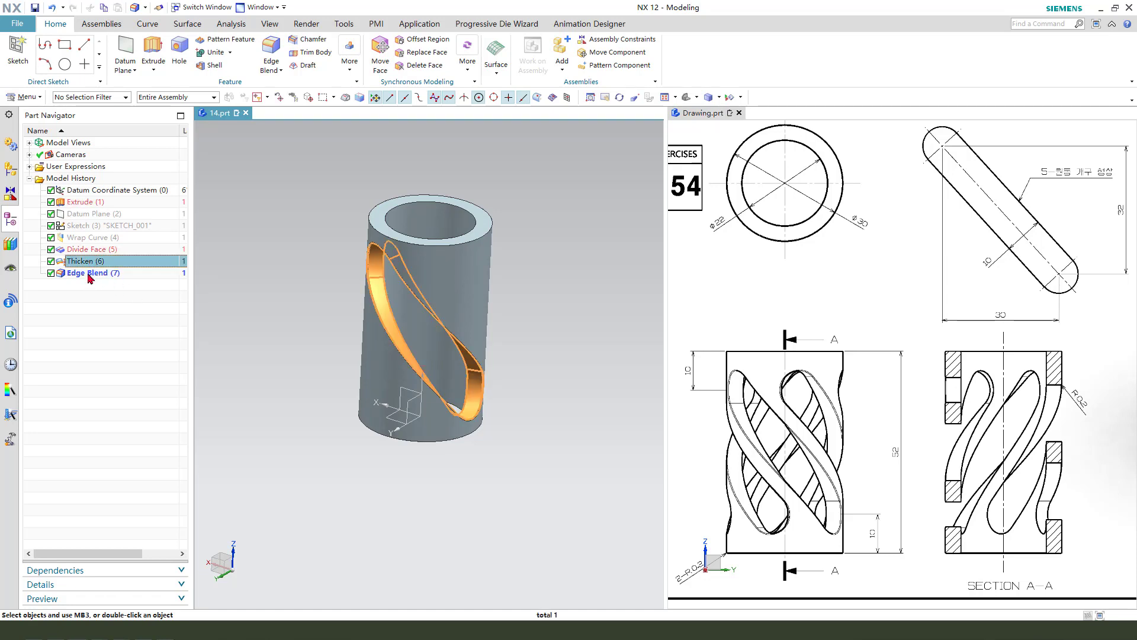
ctrl+click(90, 274)
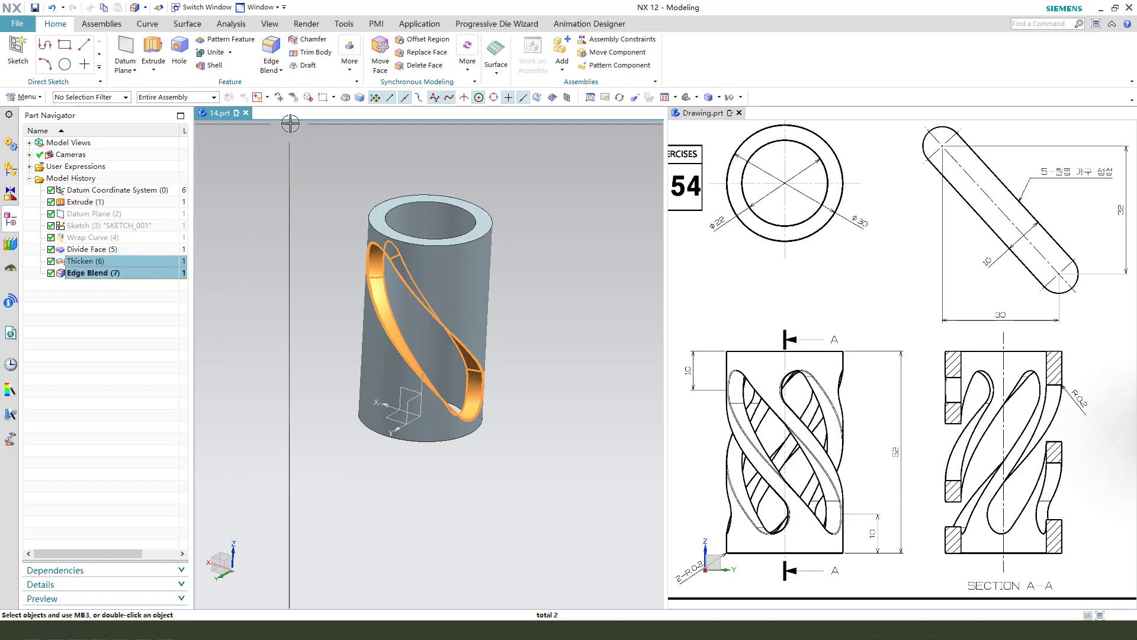
click(221, 47)
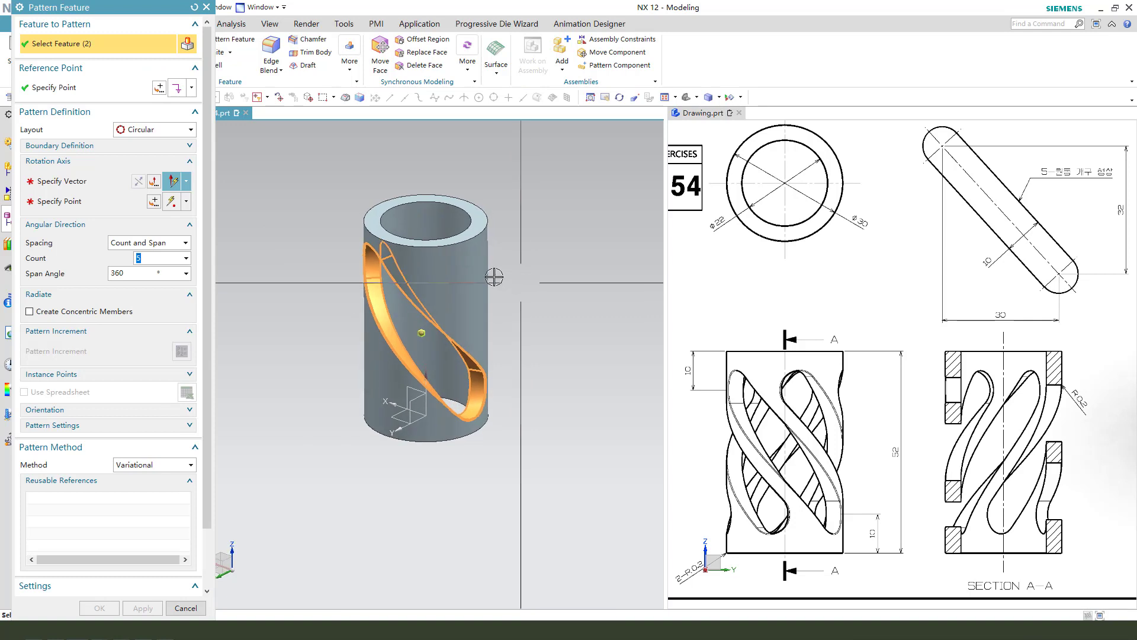
click(83, 202)
click(76, 184)
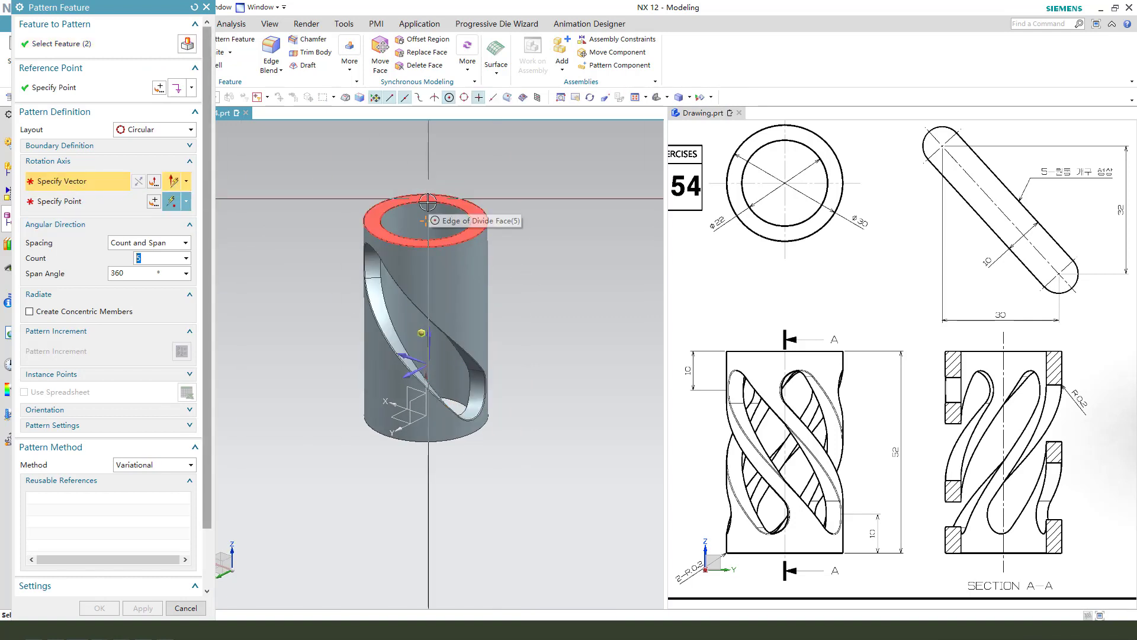
click(451, 369)
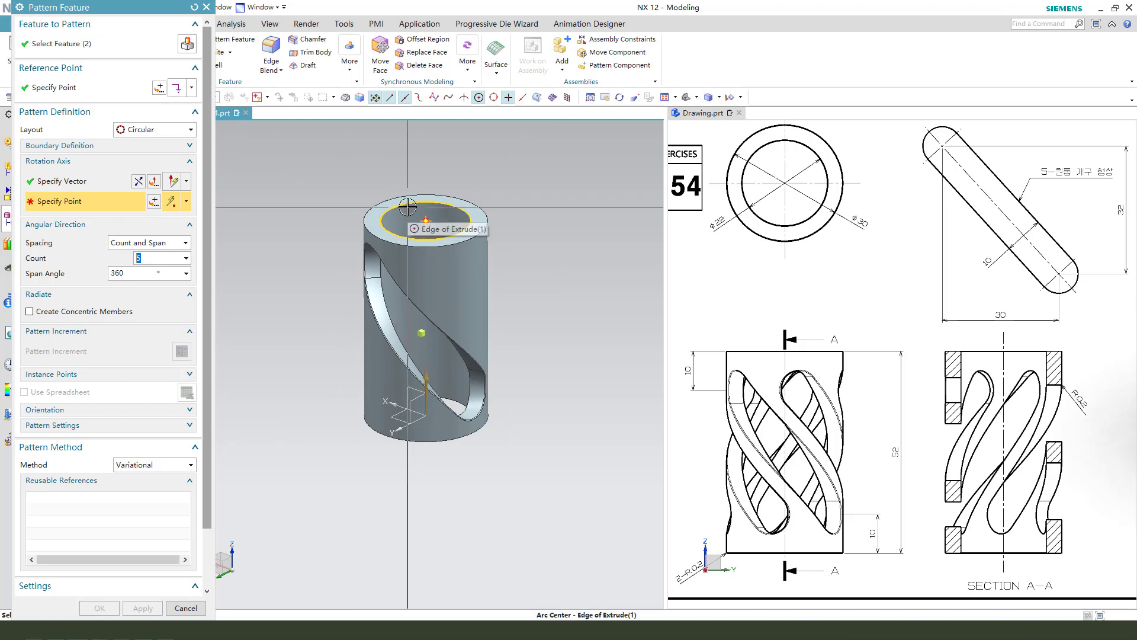
click(407, 206)
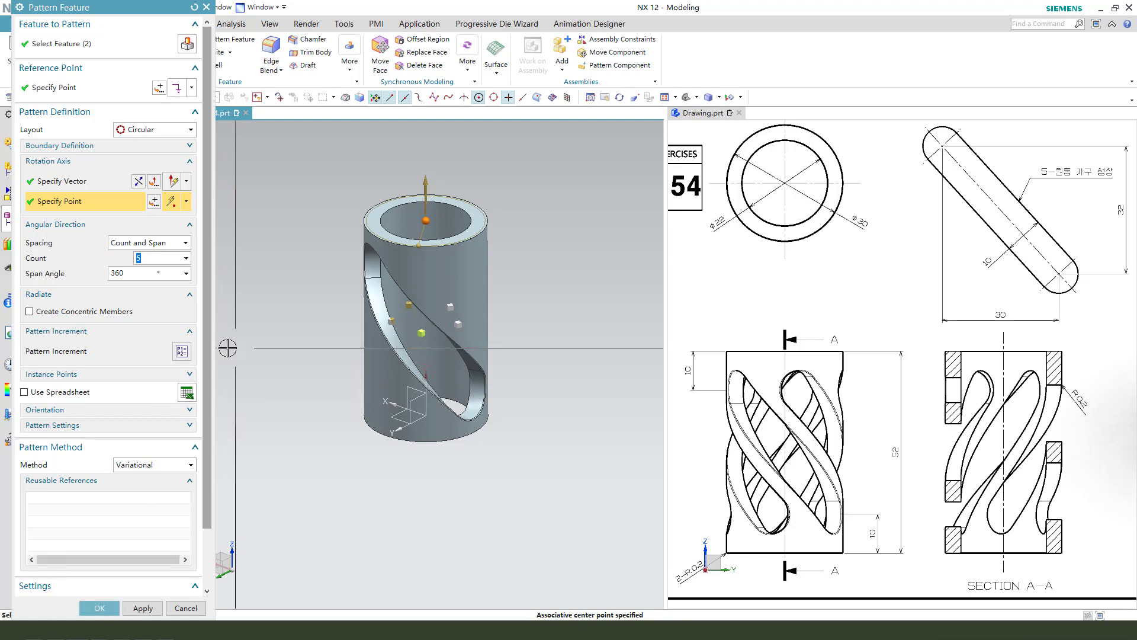
click(163, 244)
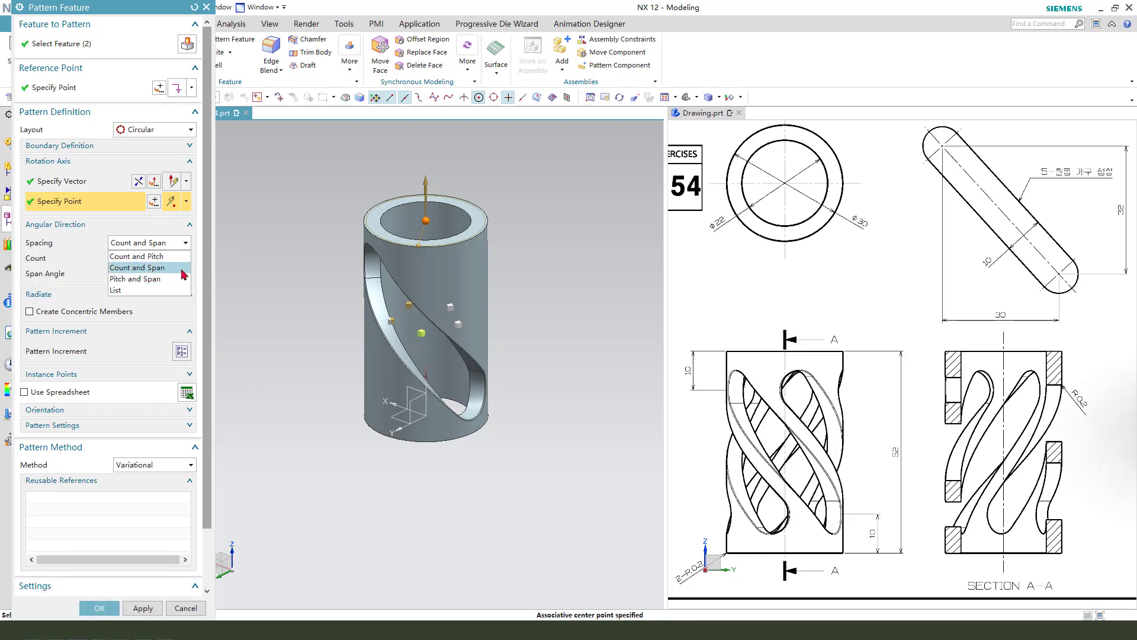
click(132, 269)
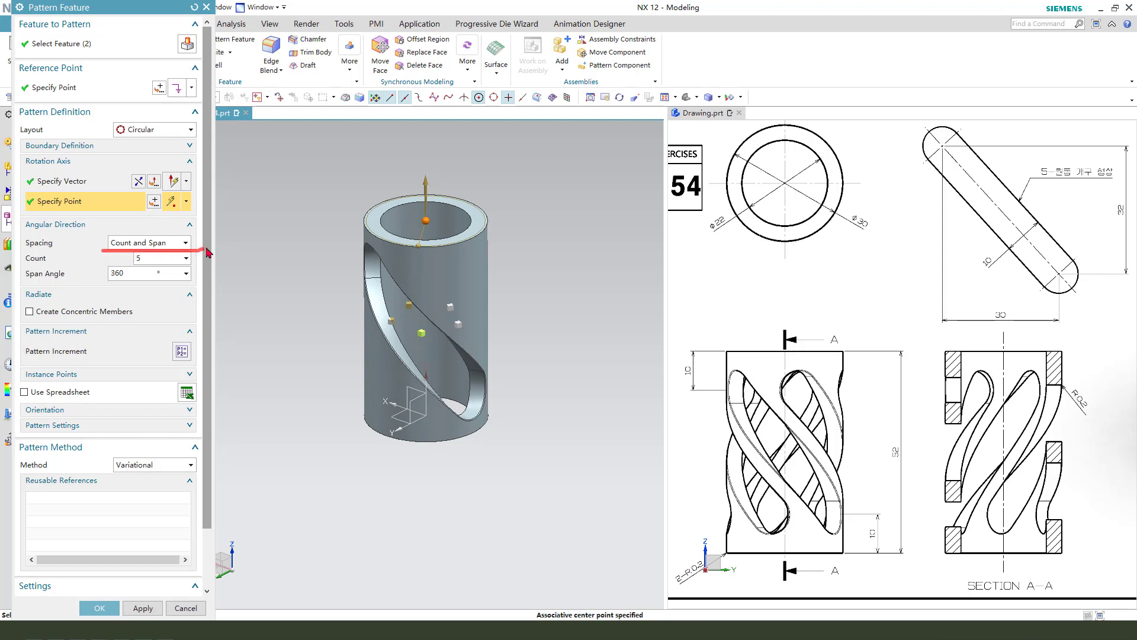
key(Escape)
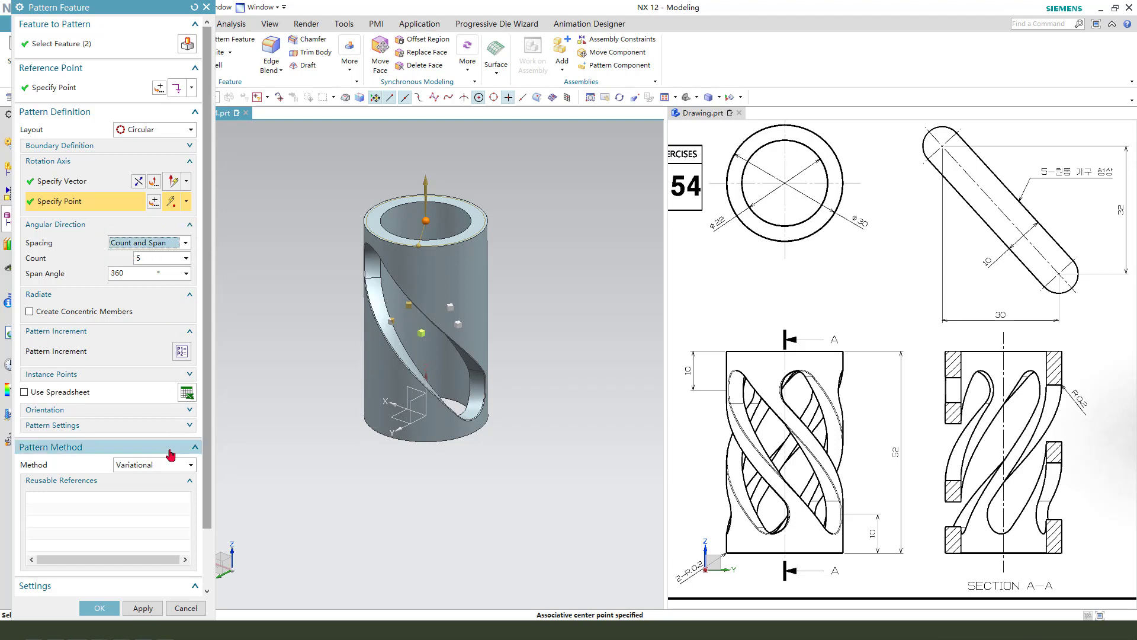
click(99, 608)
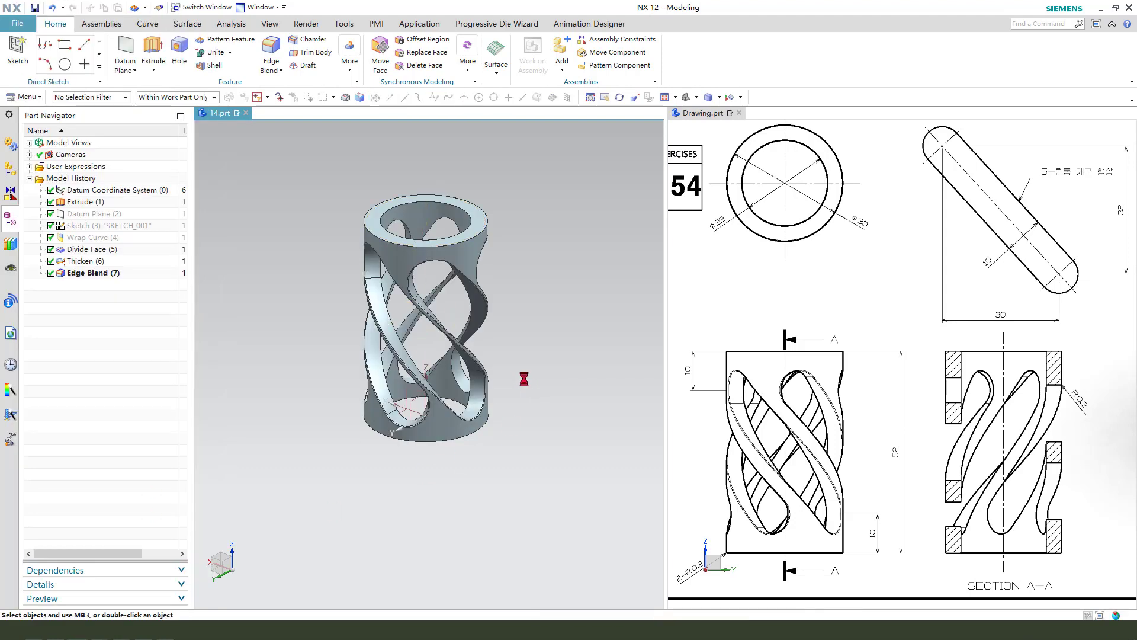
Edit the slot sketch by adding a 5 mm radial dimension to the slot's lower end arc, and finish the sketch.
middle_drag(522, 382, 539, 398)
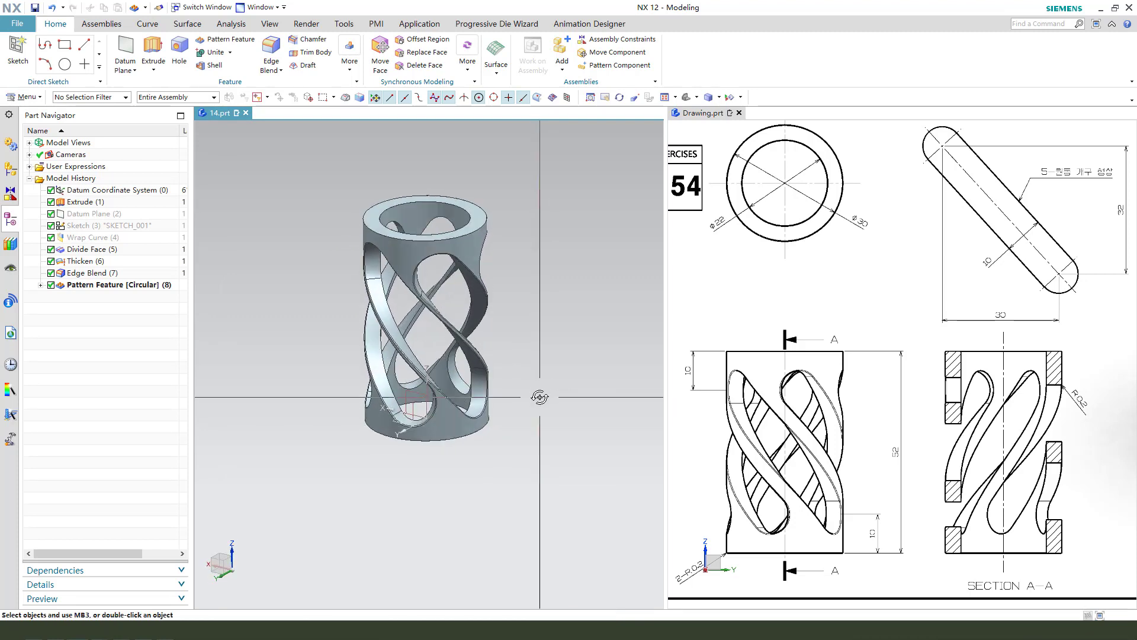
drag(473, 377, 472, 385)
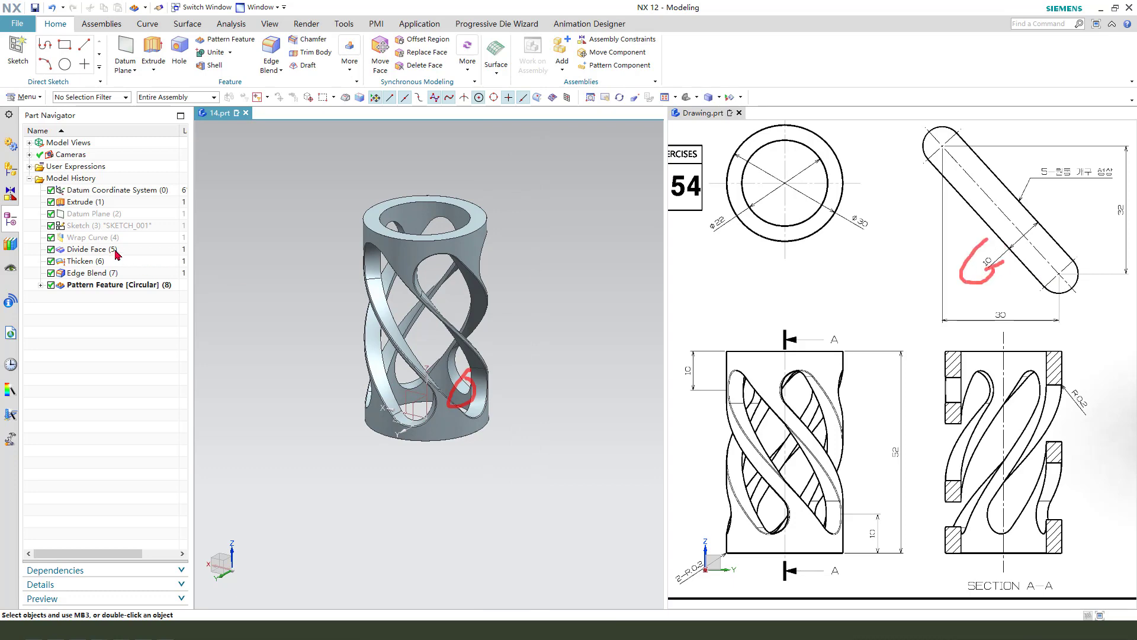
double_click(86, 228)
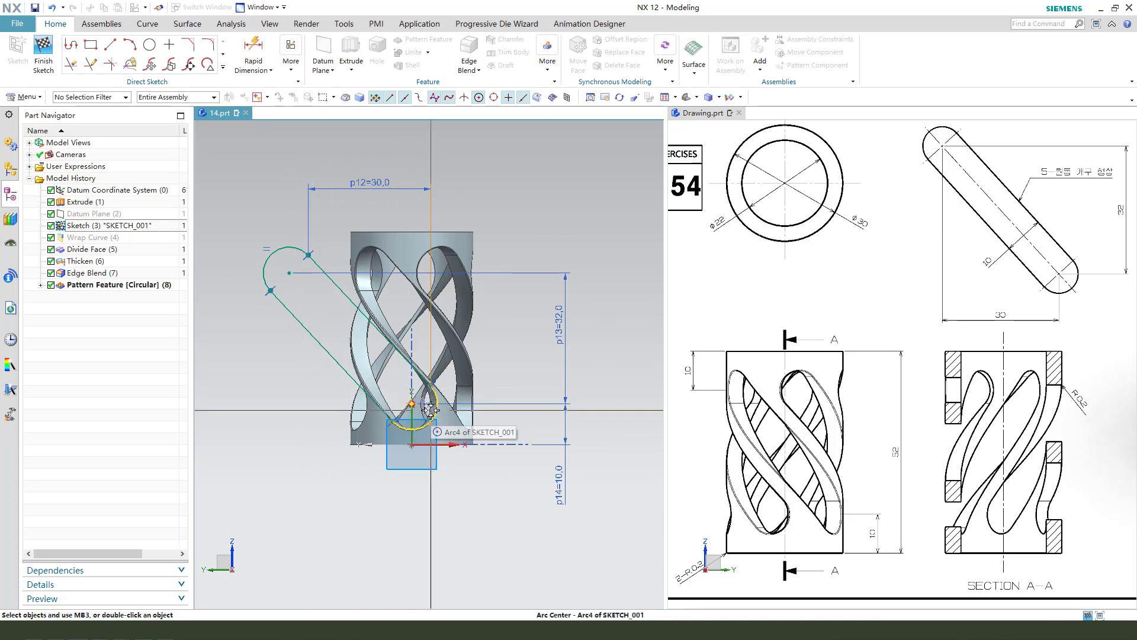
drag(425, 407, 386, 520)
double_click(385, 521)
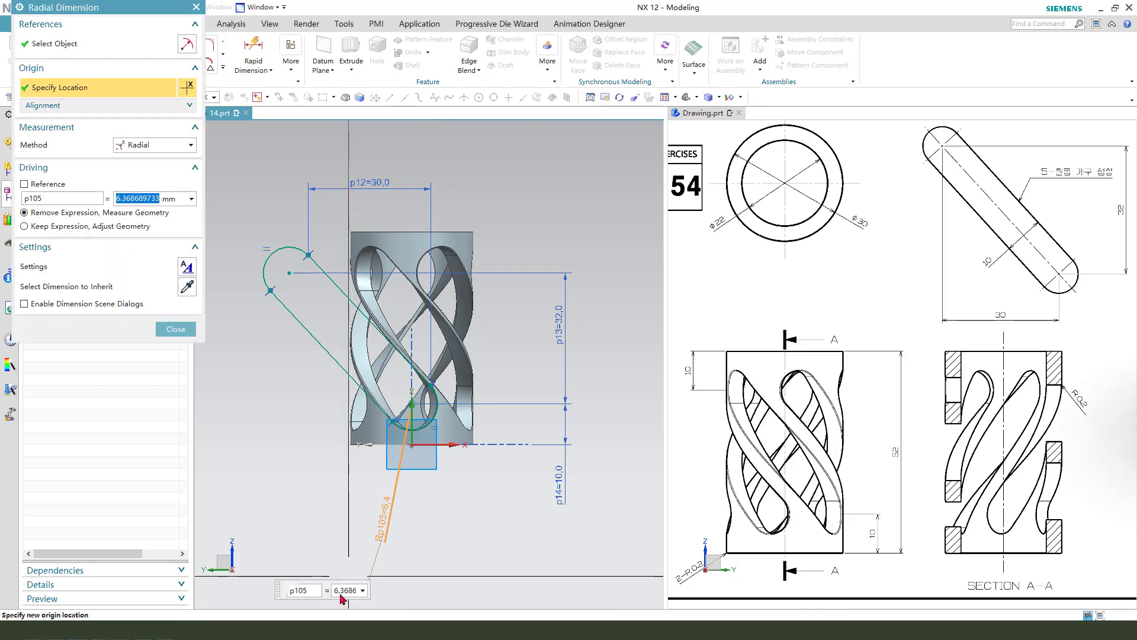
click(352, 591)
key(Return)
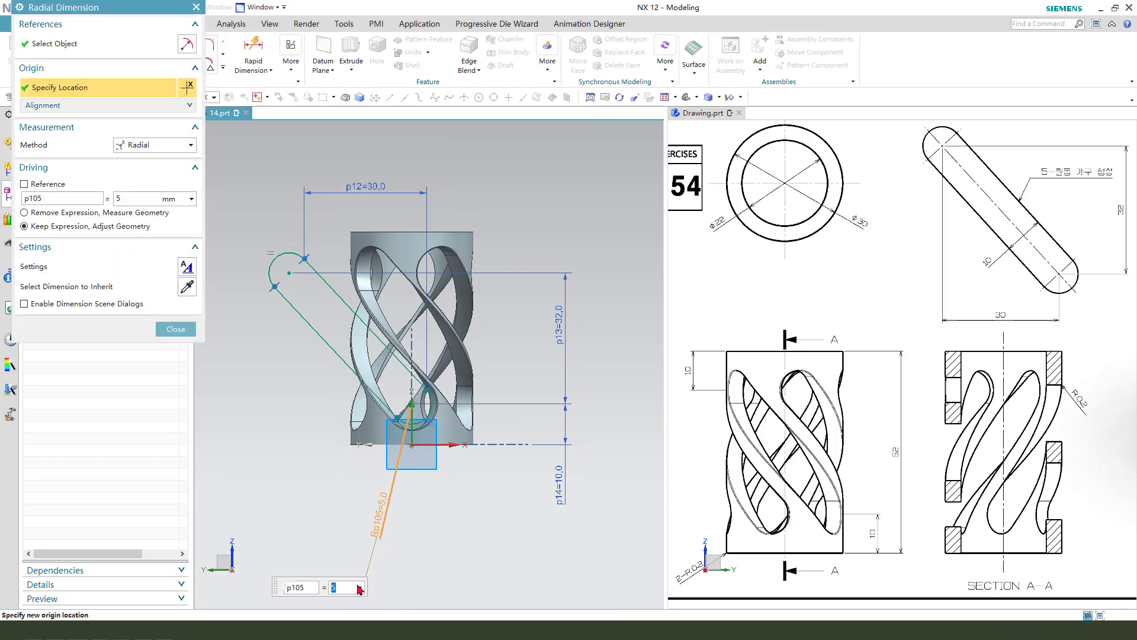
middle_click(288, 385)
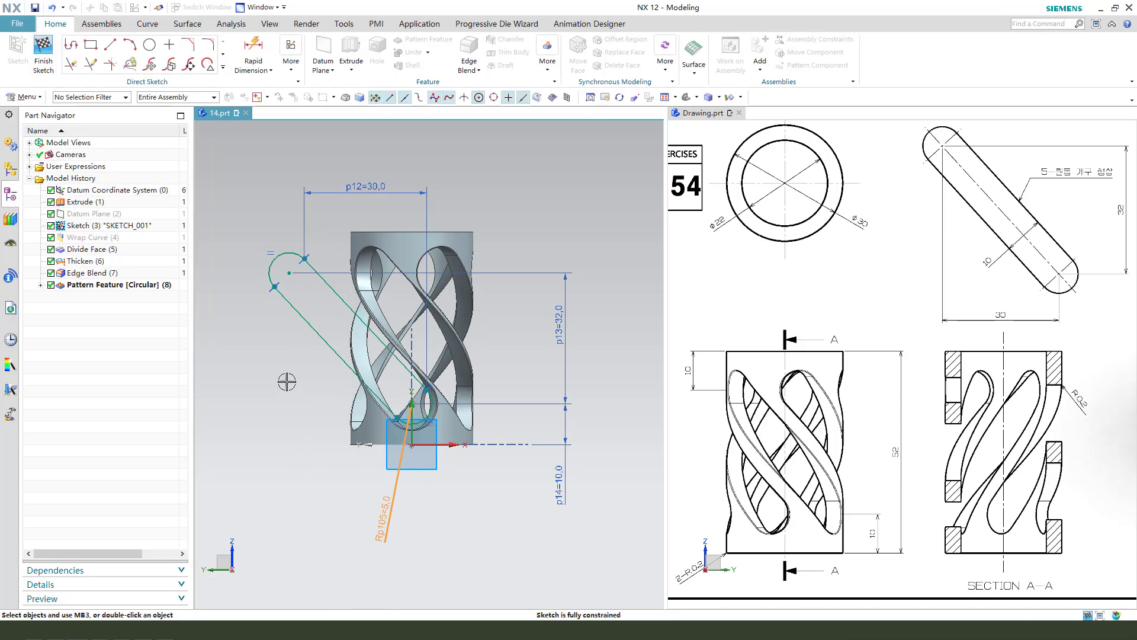
click(51, 54)
Hide the flat slot sketch in front of the tube.
mouse_move(435, 248)
middle_down()
mouse_move(523, 339)
mouse_move(482, 343)
mouse_move(488, 382)
middle_up()
click(409, 289)
key(ctrl+b)
Blend the outer circular edges at both ends of the tube with a 0.2 mm radius.
scroll(531, 254, up, 1)
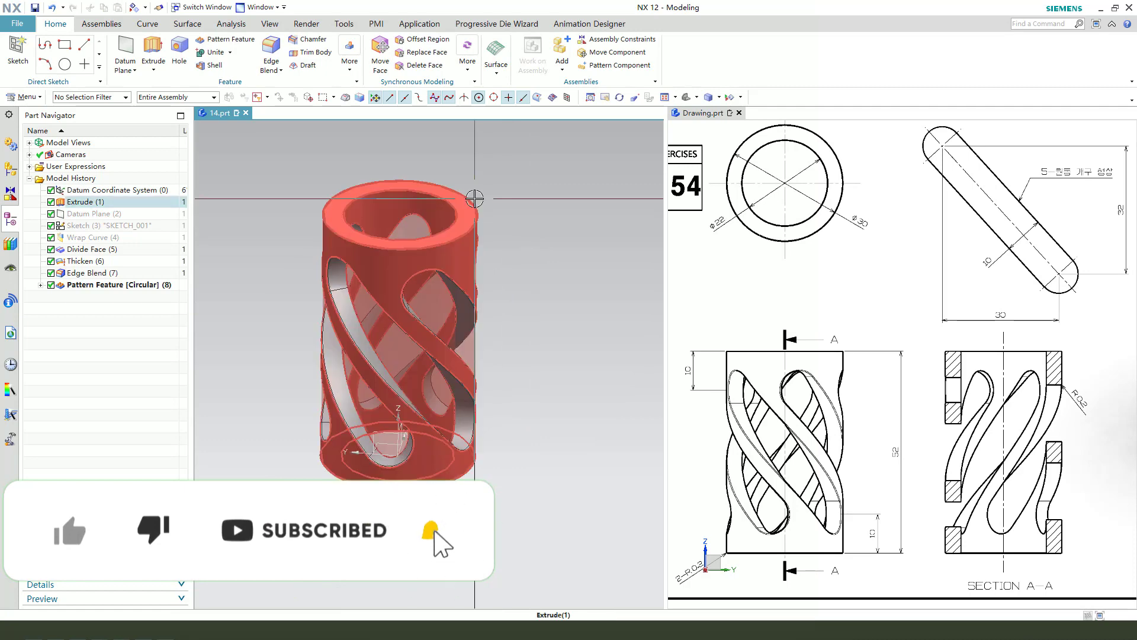
click(267, 55)
click(476, 206)
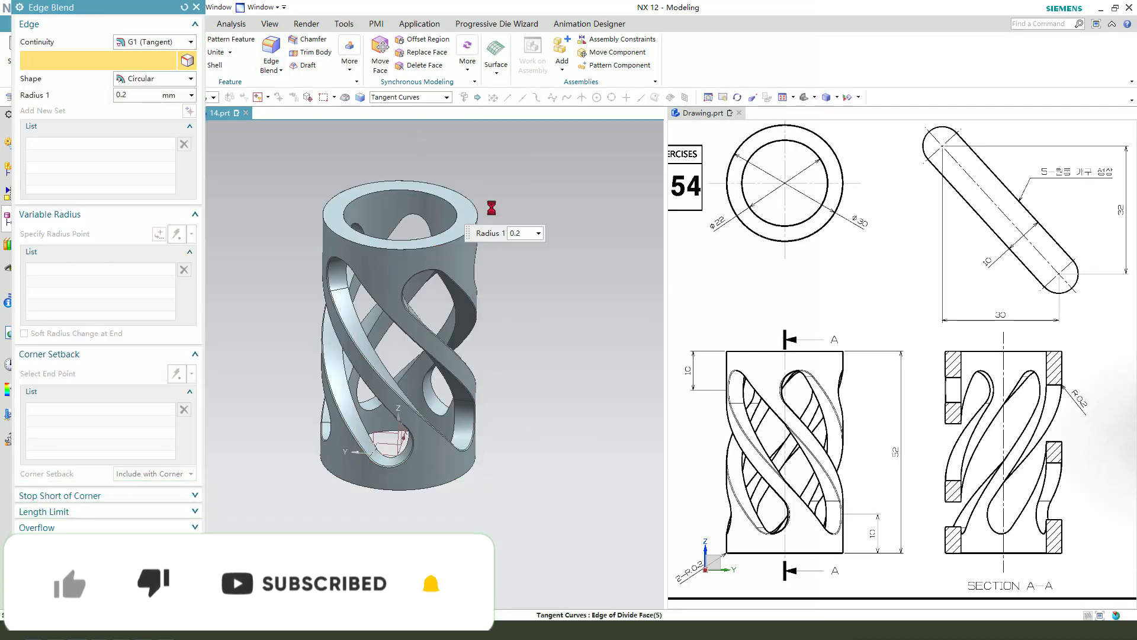
click(466, 478)
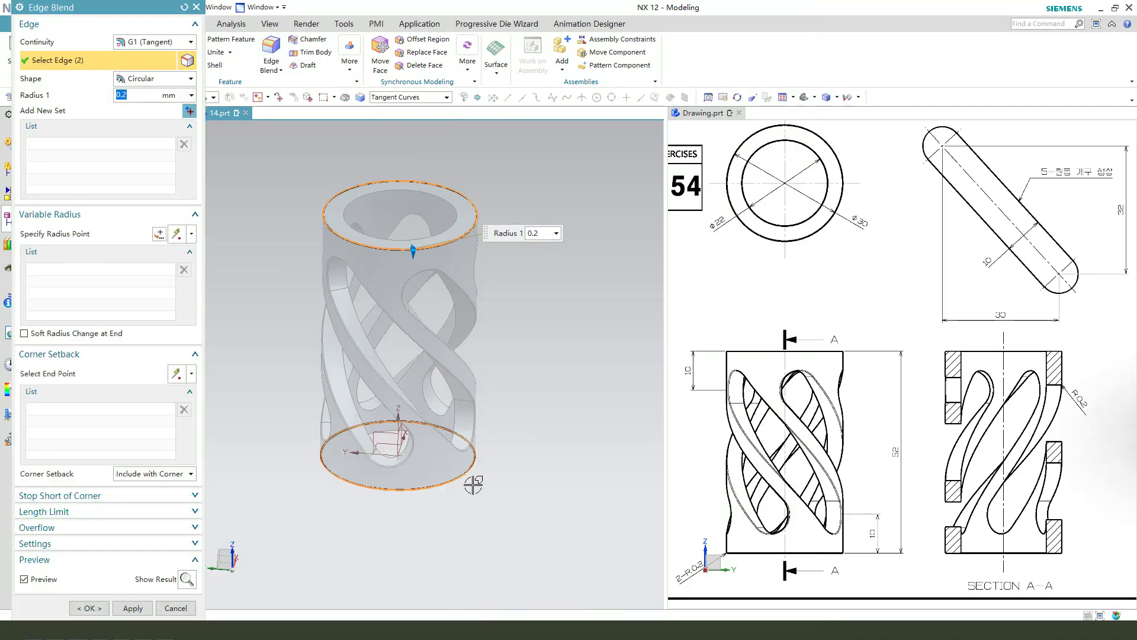
click(89, 608)
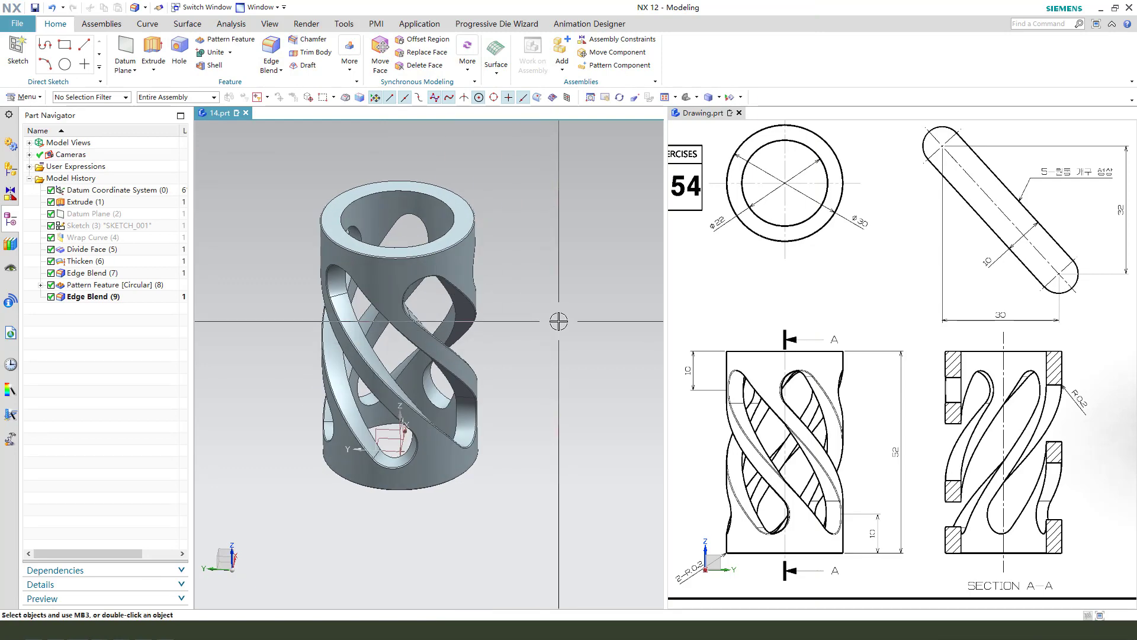
Change the tube body's display color to yellow and hide the datum coordinate system.
key(ctrl+j)
click(458, 237)
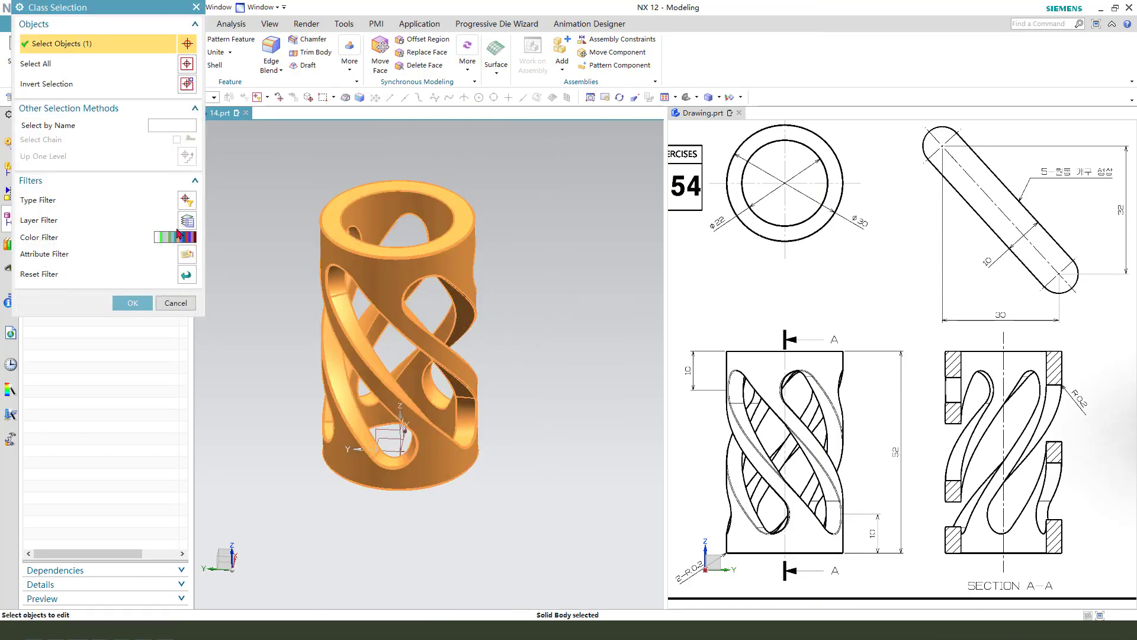
click(131, 303)
click(161, 85)
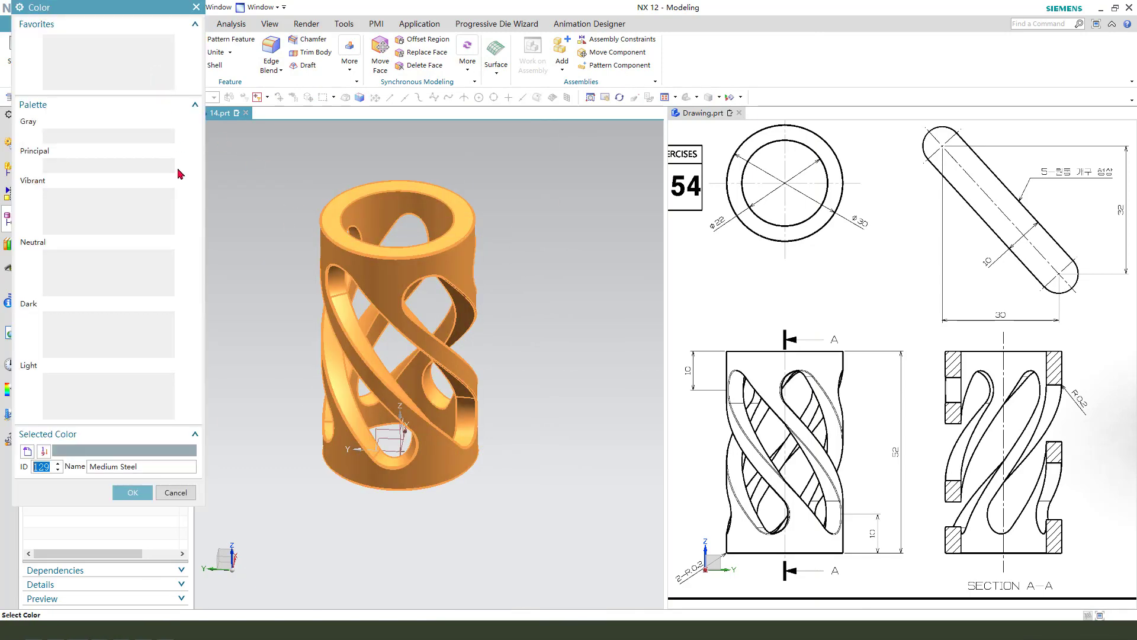
click(128, 493)
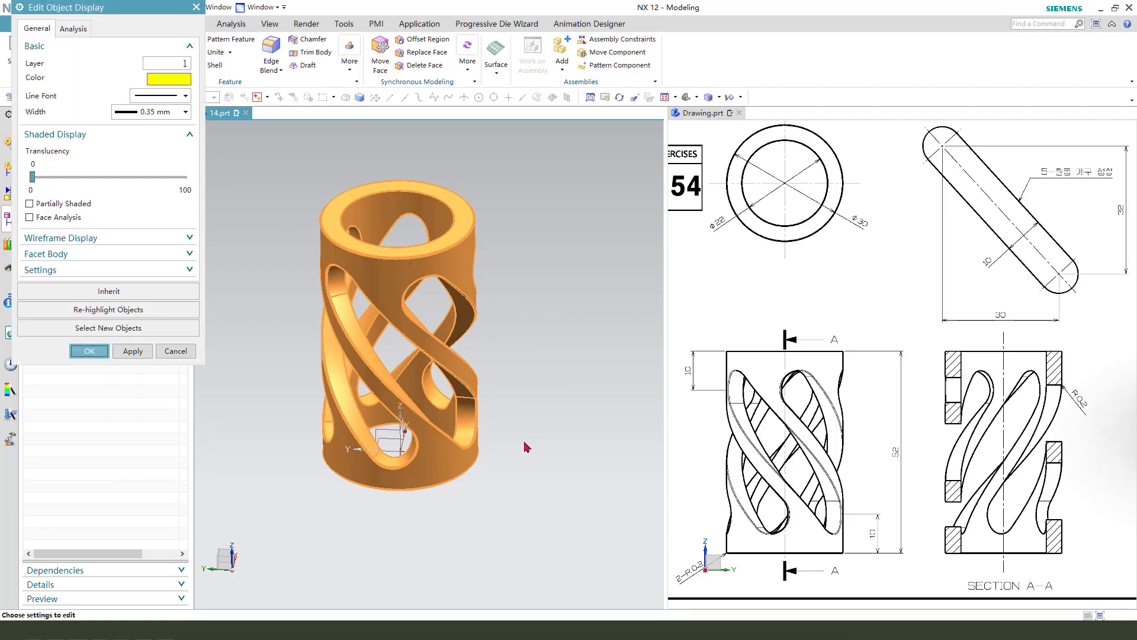
middle_click(526, 443)
click(386, 429)
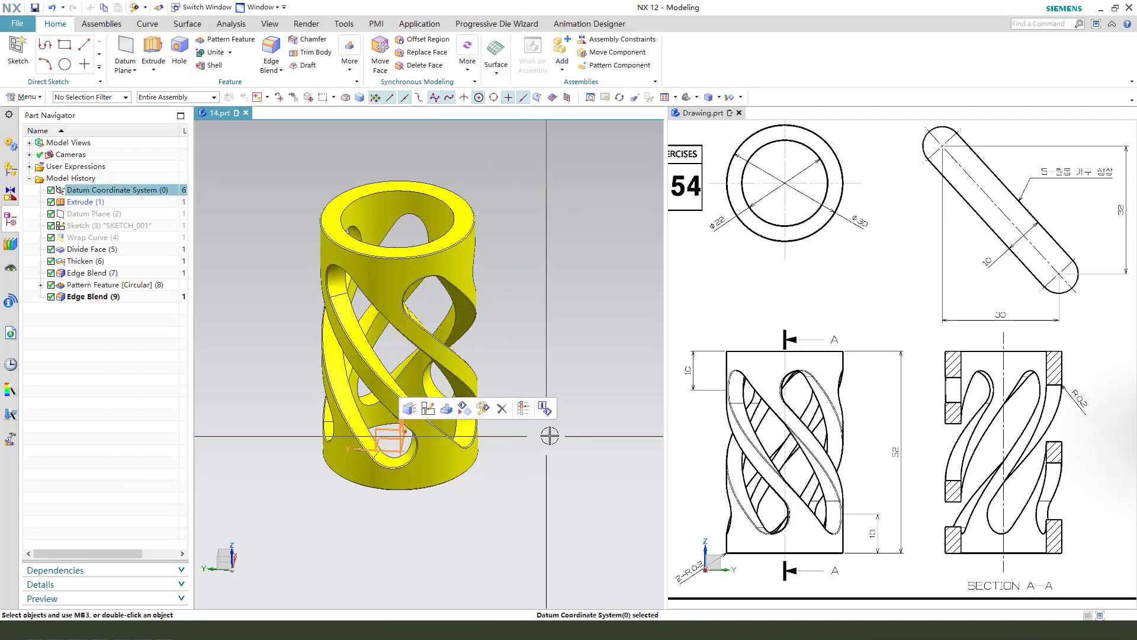
key(Escape)
drag(549, 343, 475, 364)
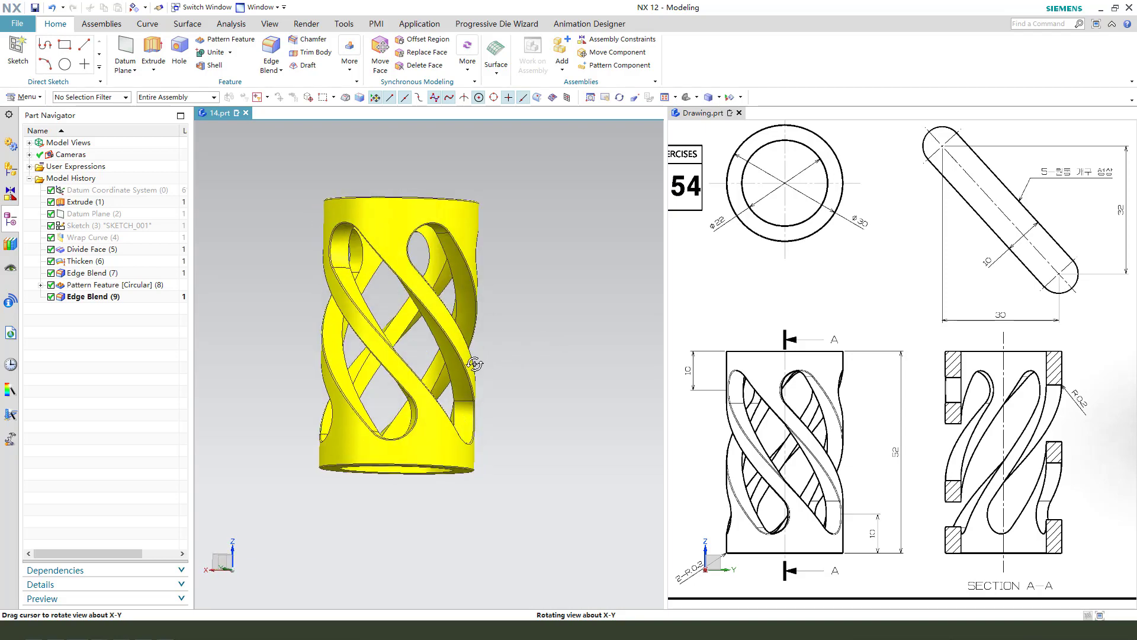
middle_drag(464, 404, 467, 458)
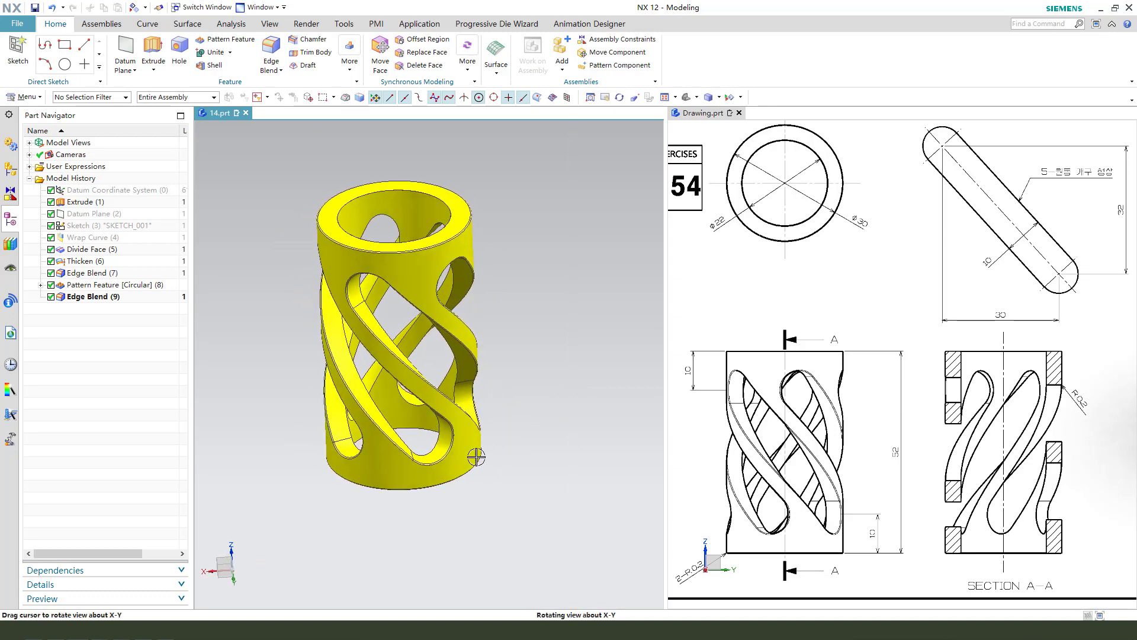
mouse_move(344, 312)
mouse_down()
mouse_move(504, 441)
mouse_move(371, 278)
mouse_up()
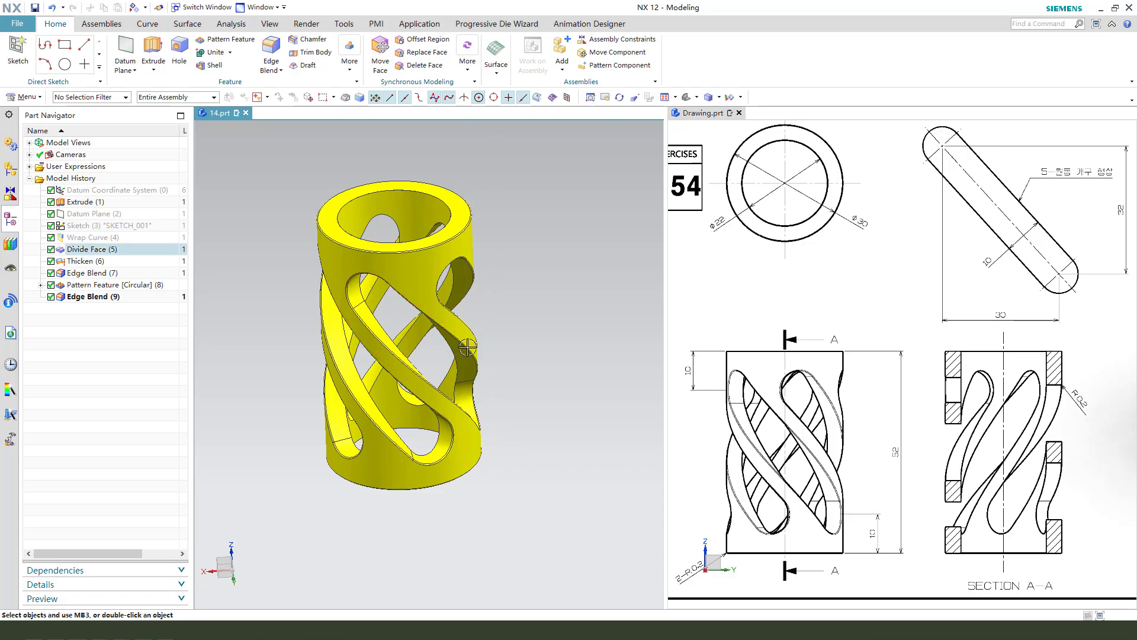
middle_drag(456, 354, 481, 359)
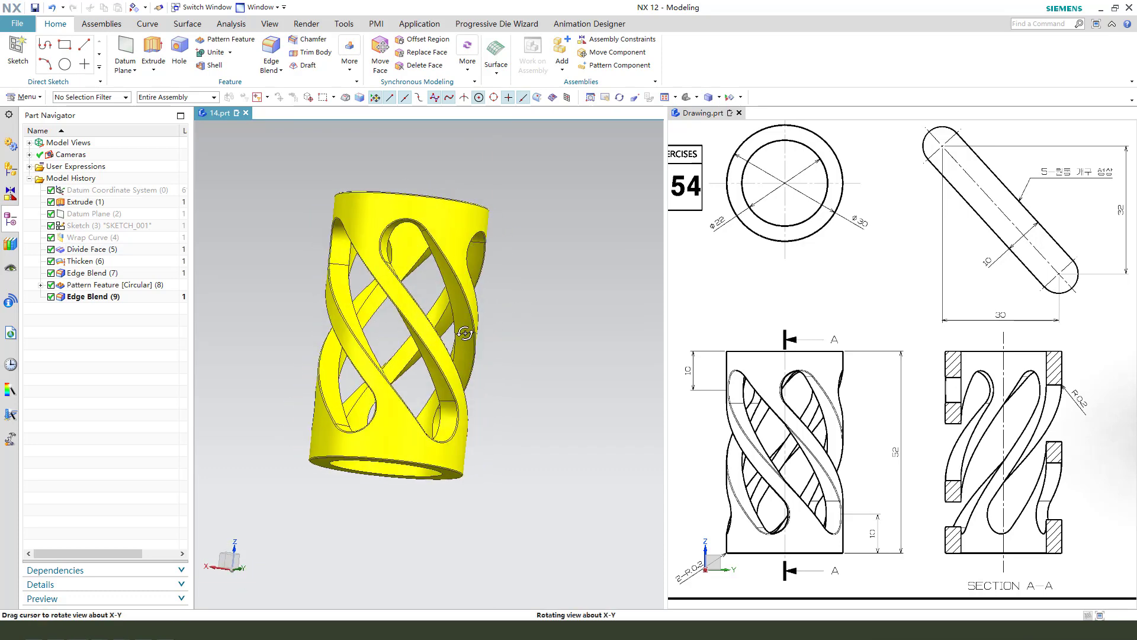